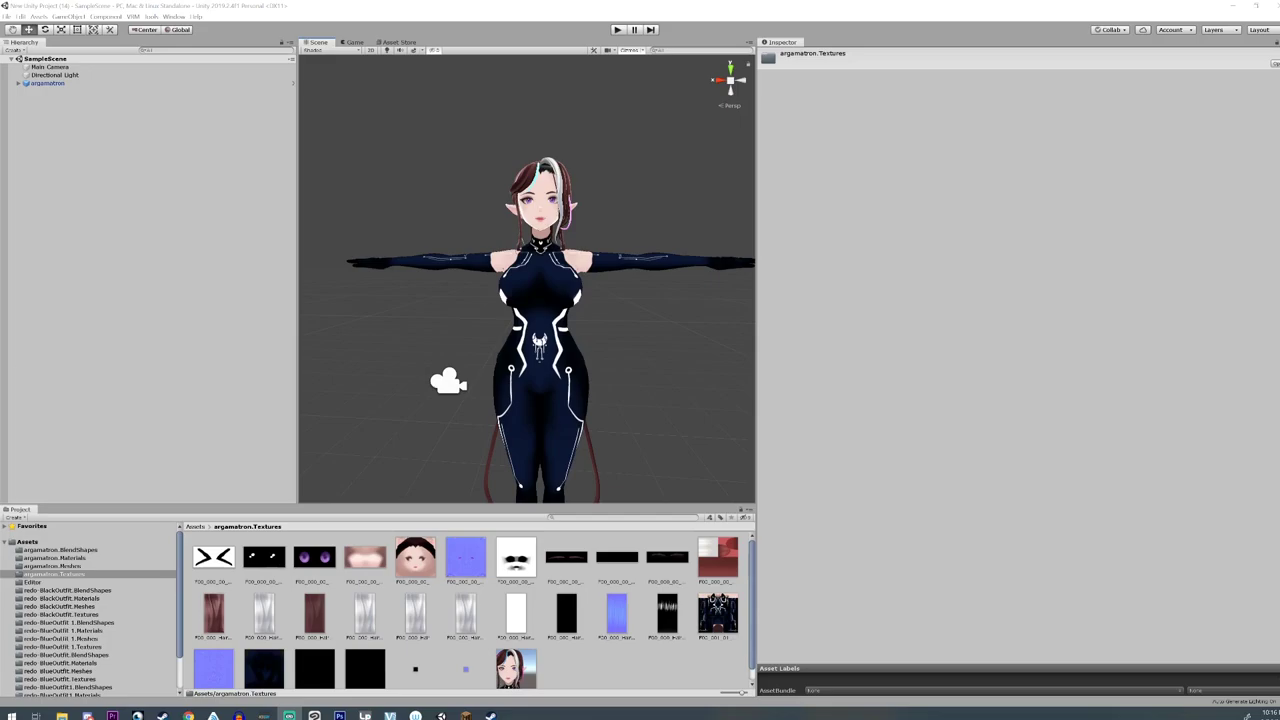
- Examine the avatar's face, outfit and full body in the scene from close up and from a distance
scroll(483, 367, "up", 6)
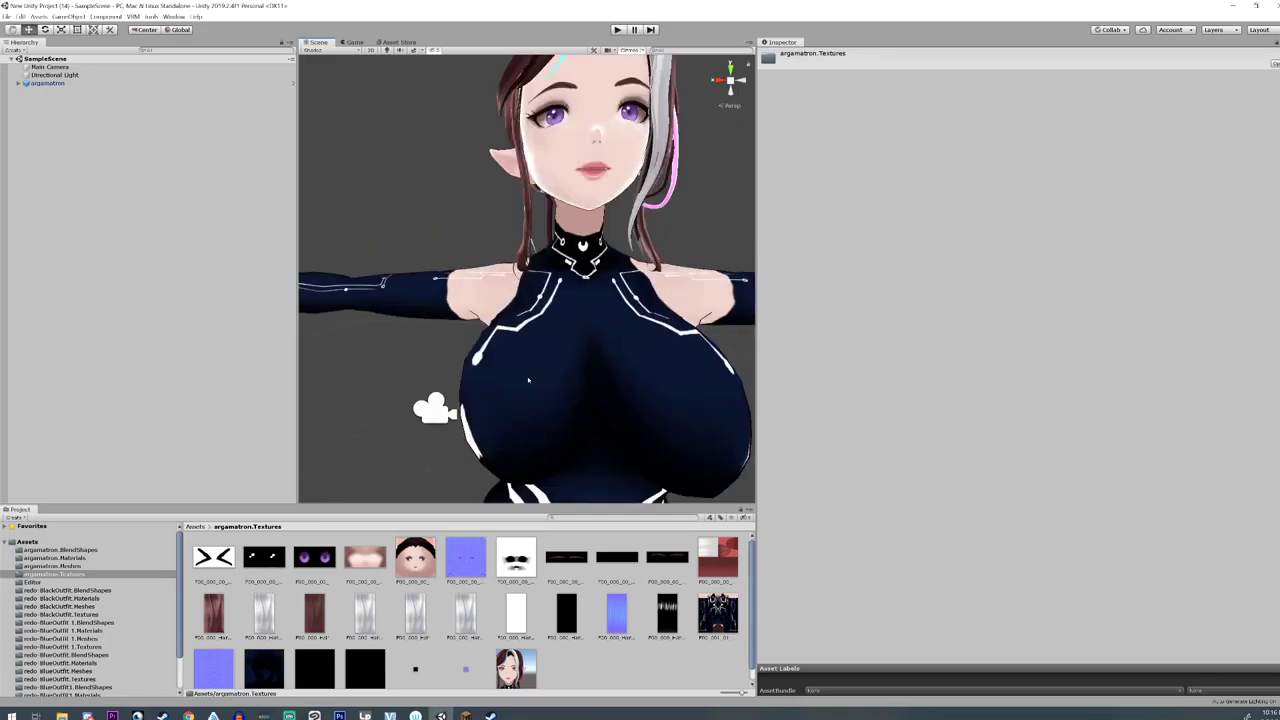
scroll(529, 380, "down", 6)
middle_click_drag(529, 380, 510, 352)
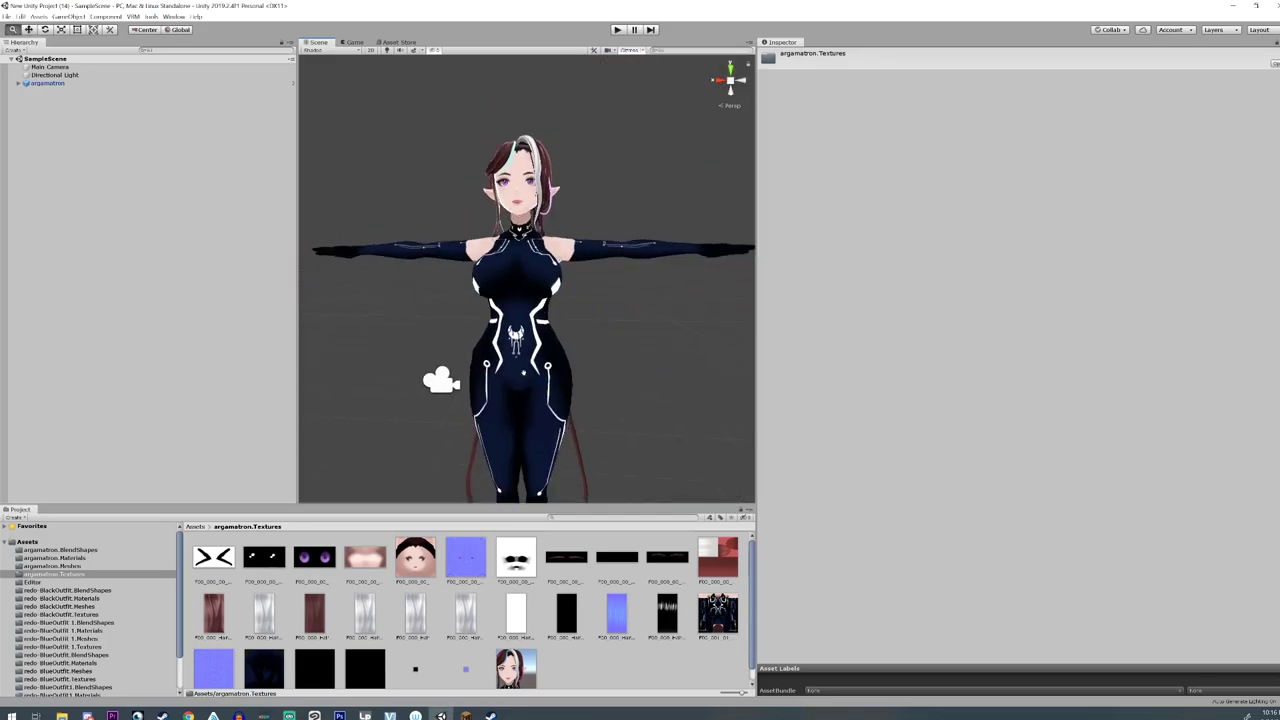
mouse_move(515, 370)
right_mouse_down()
mouse_move(583, 377)
mouse_move(520, 387)
right_mouse_up()
scroll(514, 371, "up", 6)
middle_click_drag(512, 240, 507, 333)
scroll(509, 351, "down", 9)
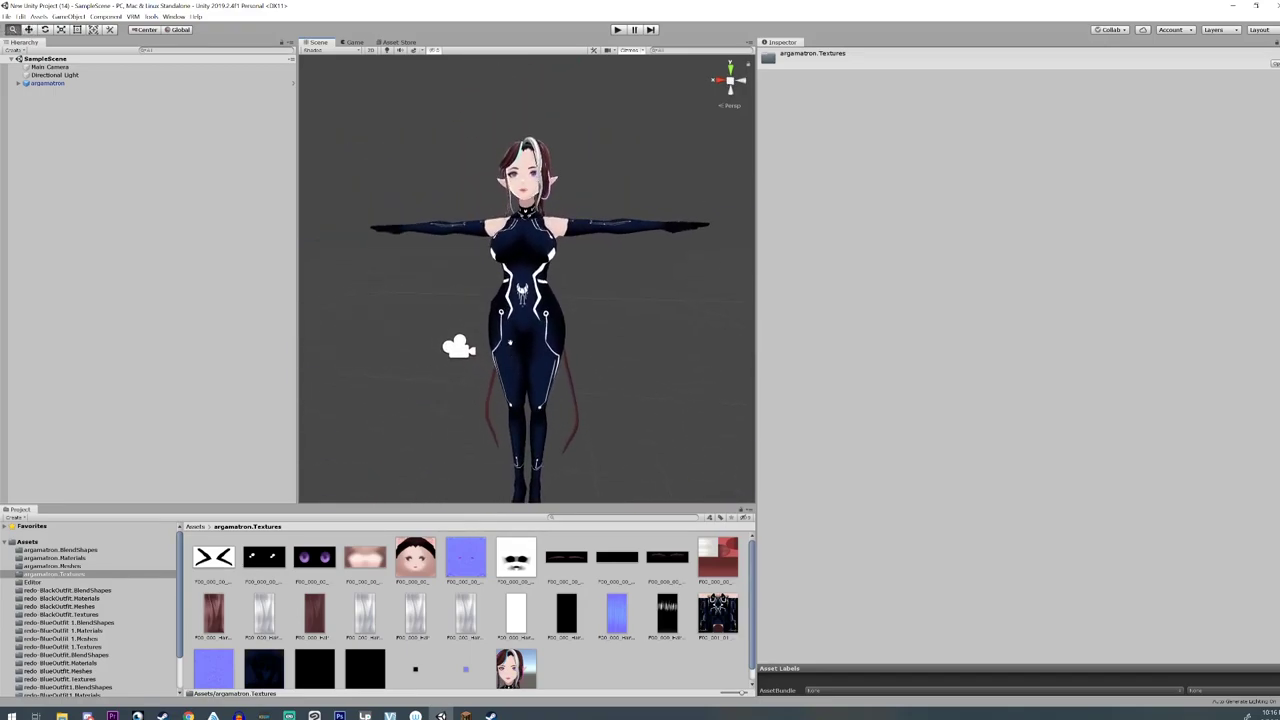
right_click_drag(475, 345, 389, 357)
left_click_drag(703, 366, 495, 368, "alt")
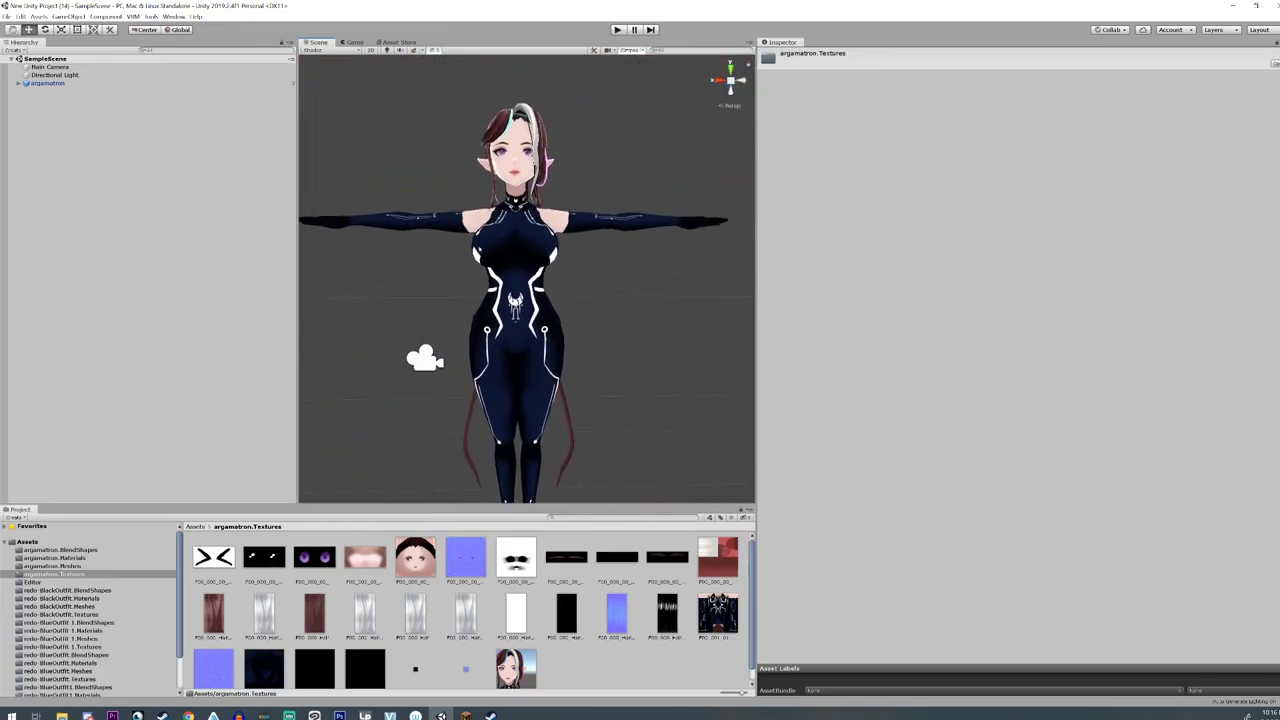
middle_click_drag(521, 348, 523, 352)
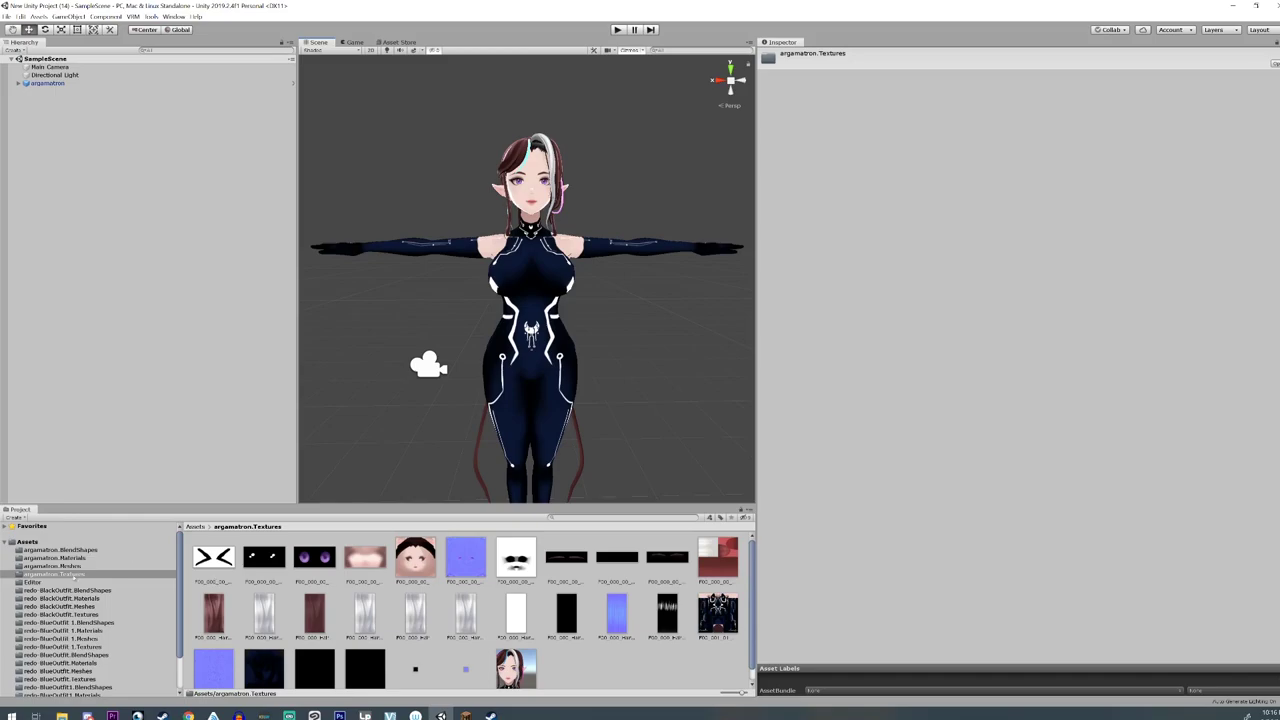
- Locate F00_001_01_Body_00.png from the argamatron.Textures folder in File Explorer and open it in Clip Studio Paint
left_click(74, 574)
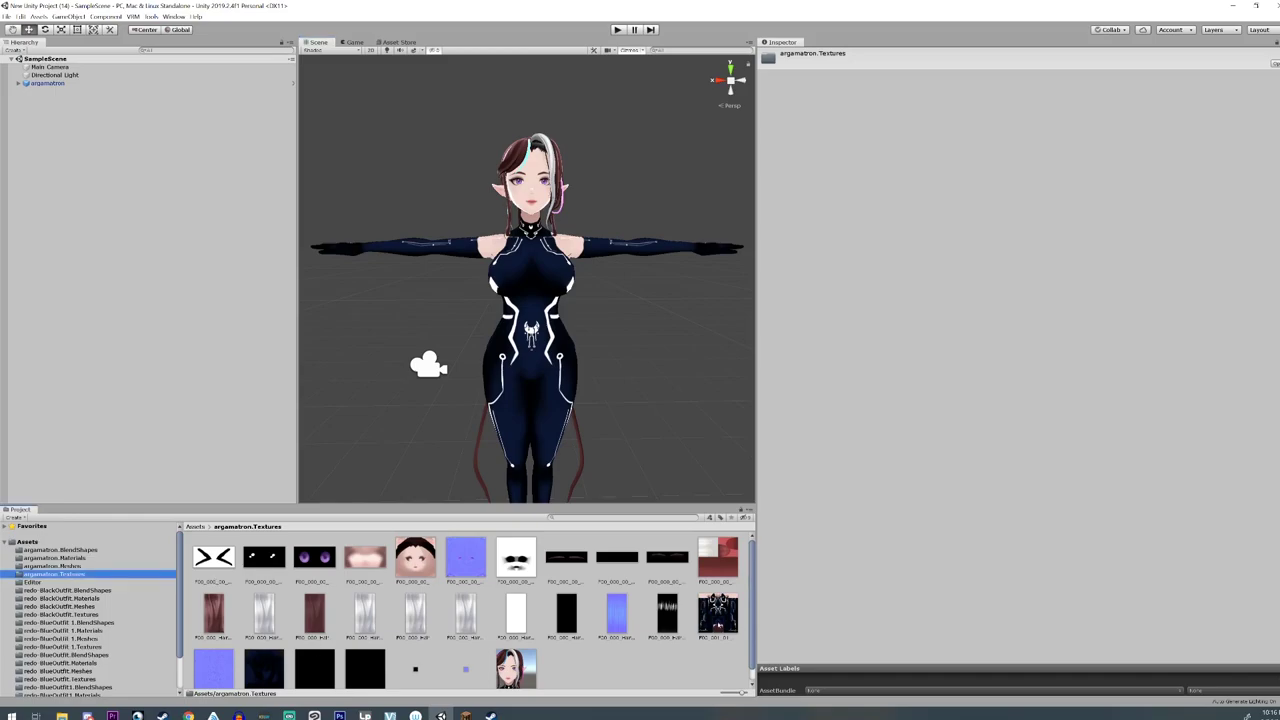
left_click(717, 621)
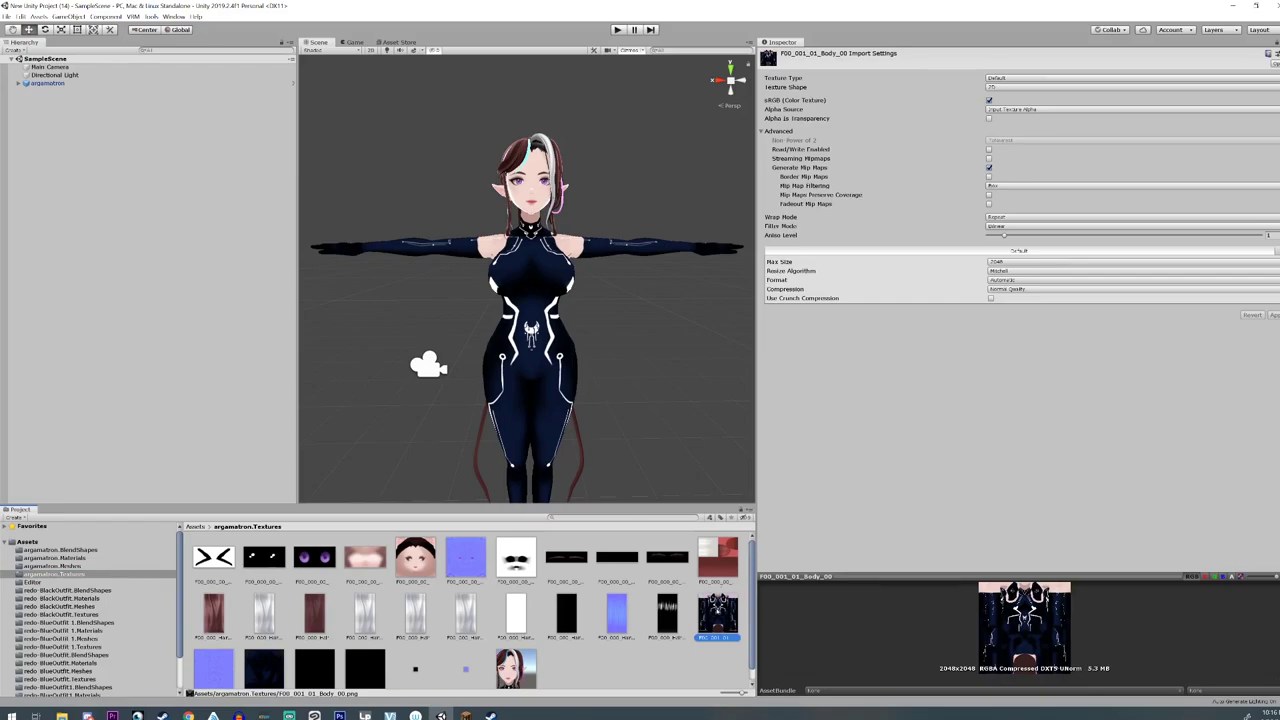
right_click(718, 613)
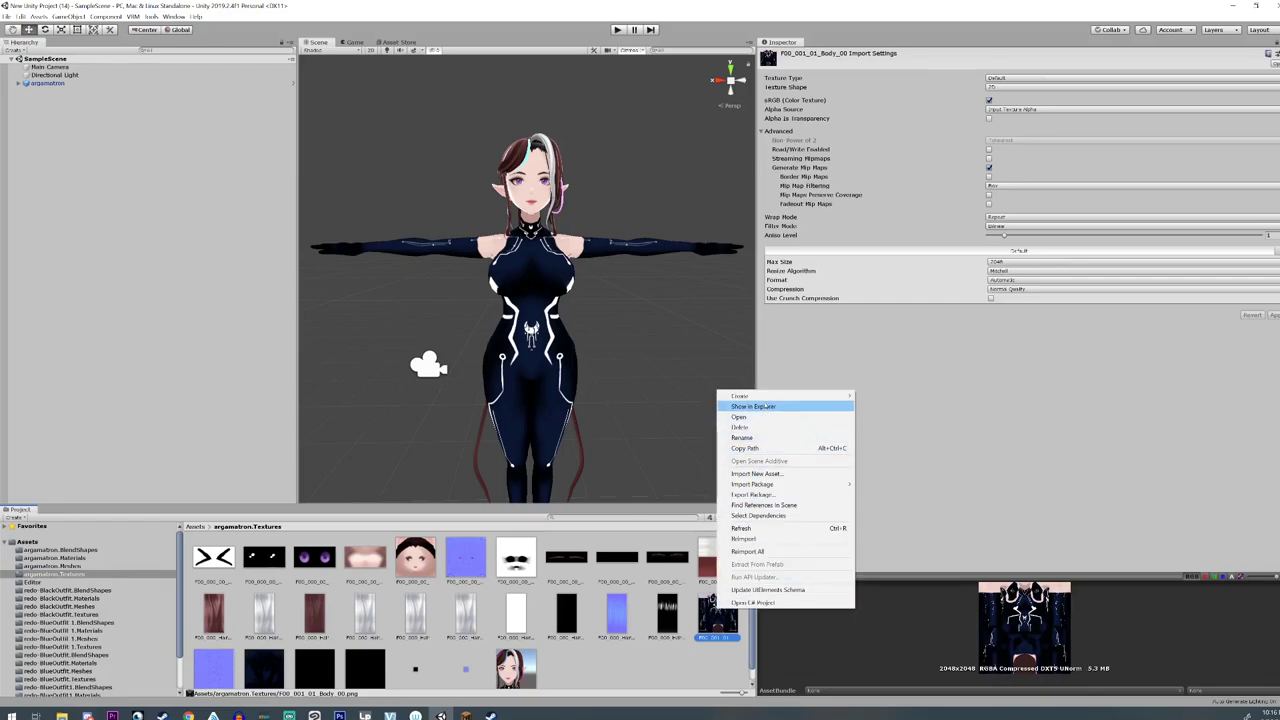
left_click(768, 406)
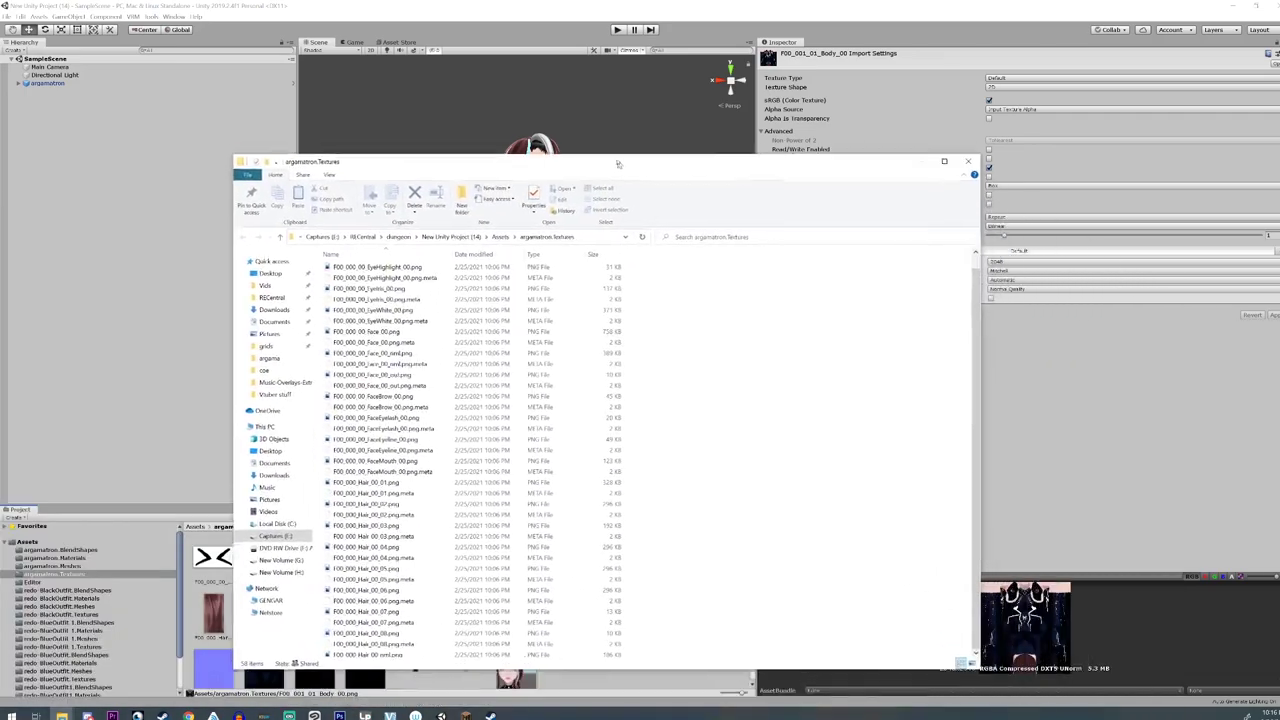
left_click(963, 641)
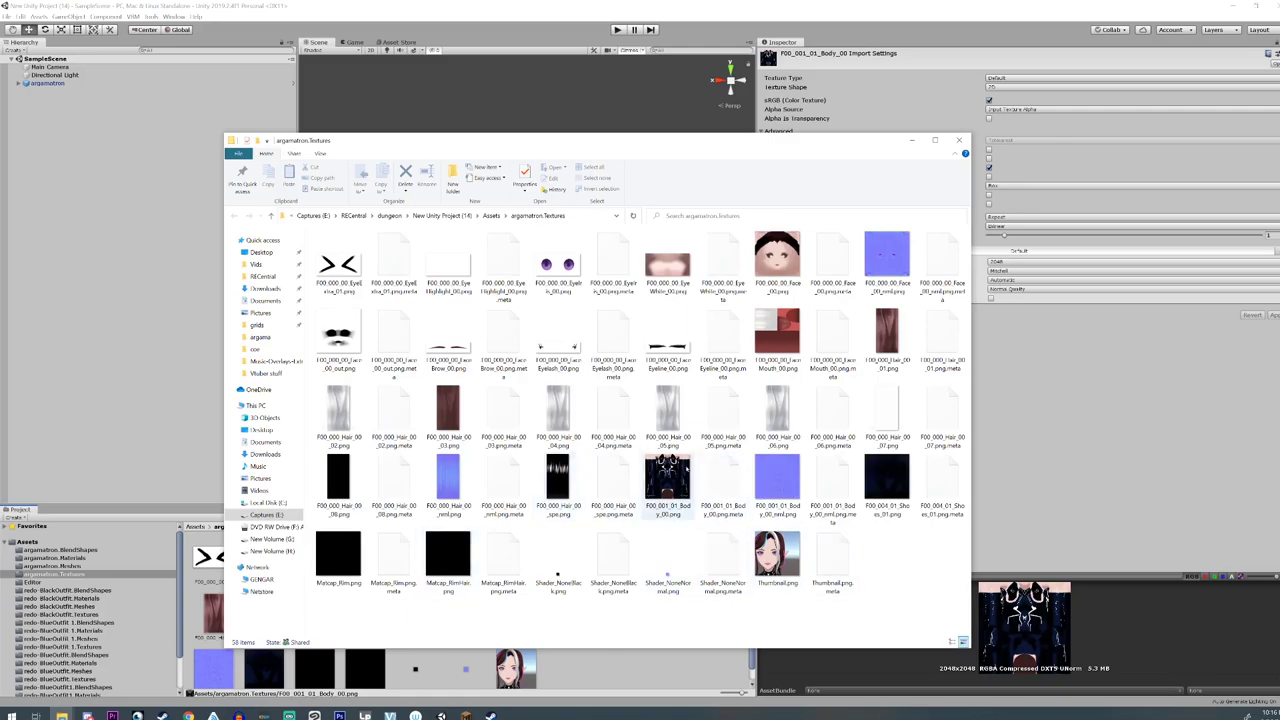
left_click(667, 480)
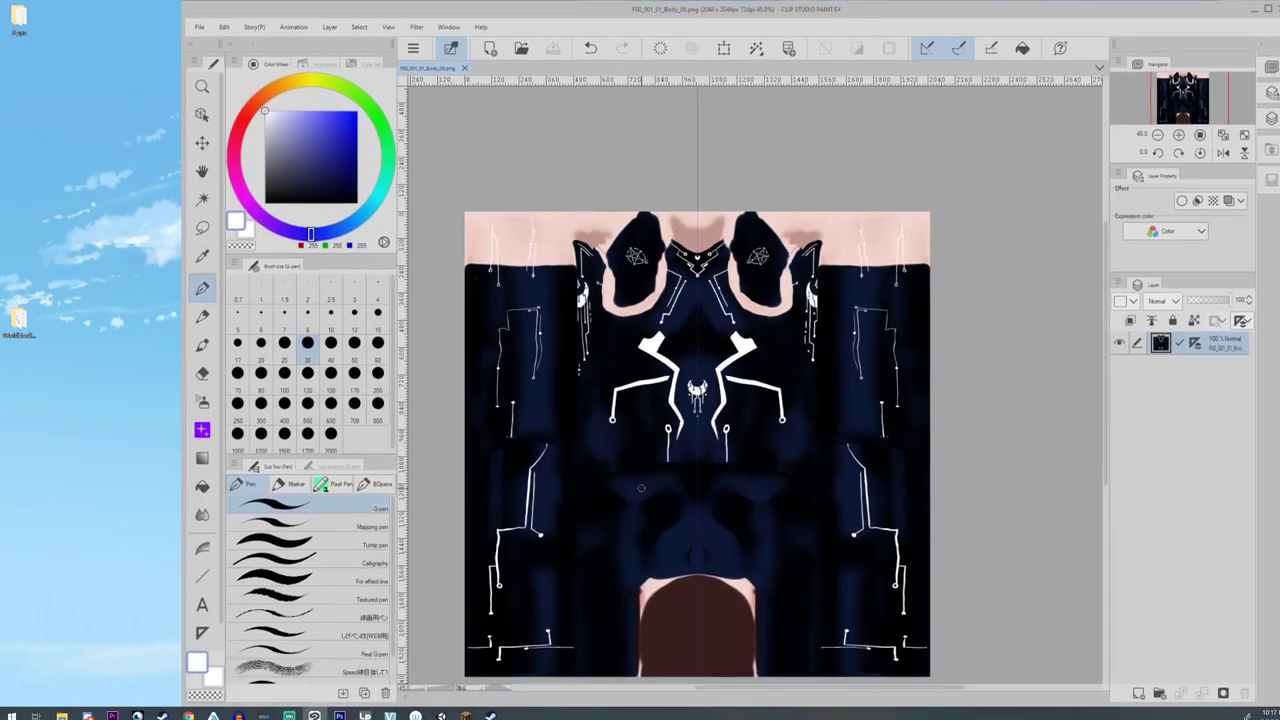
- Auto-select the white line markings across the body texture, referring to other layers, and place them on a separate layer
left_click(202, 198)
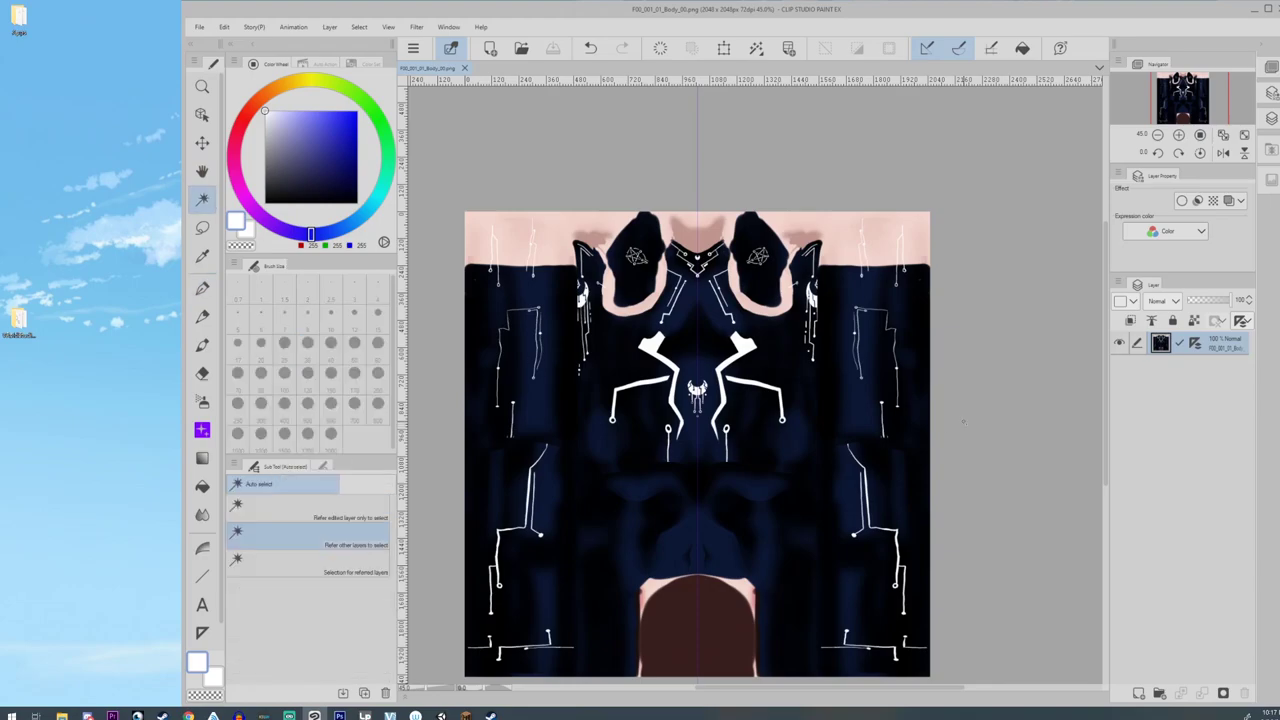
left_click(740, 352)
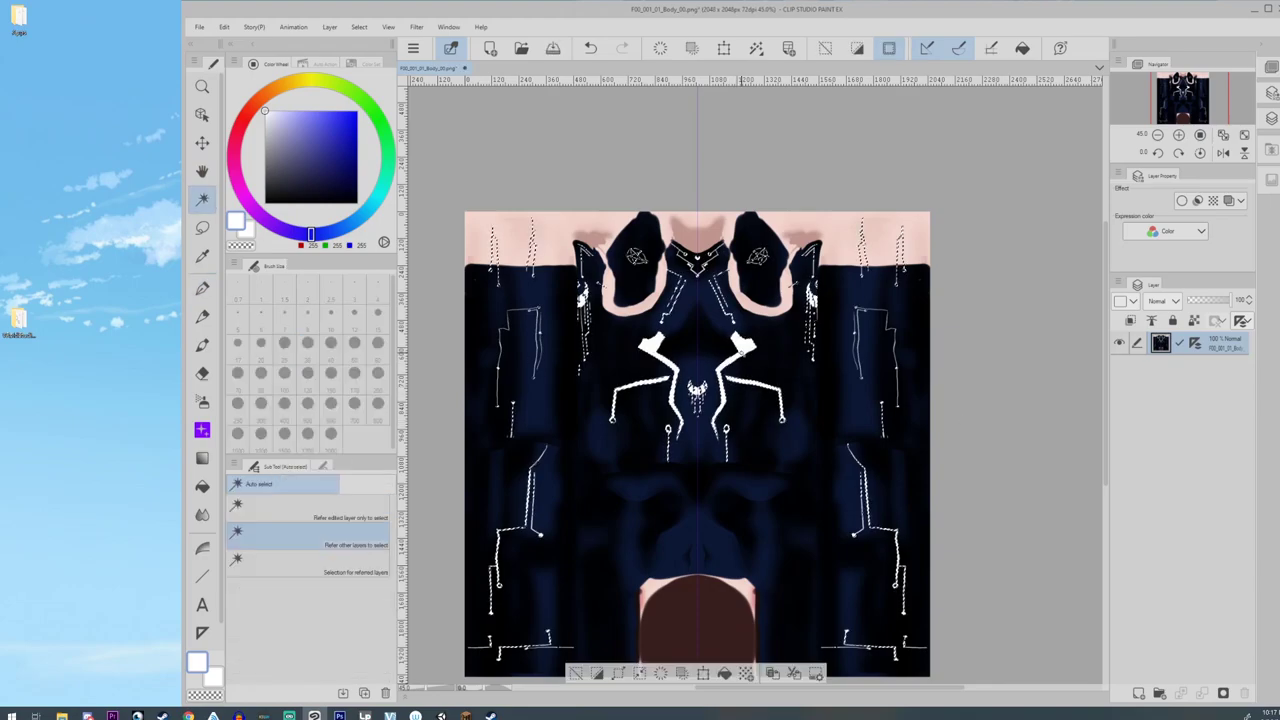
scroll(705, 370, "up", 6)
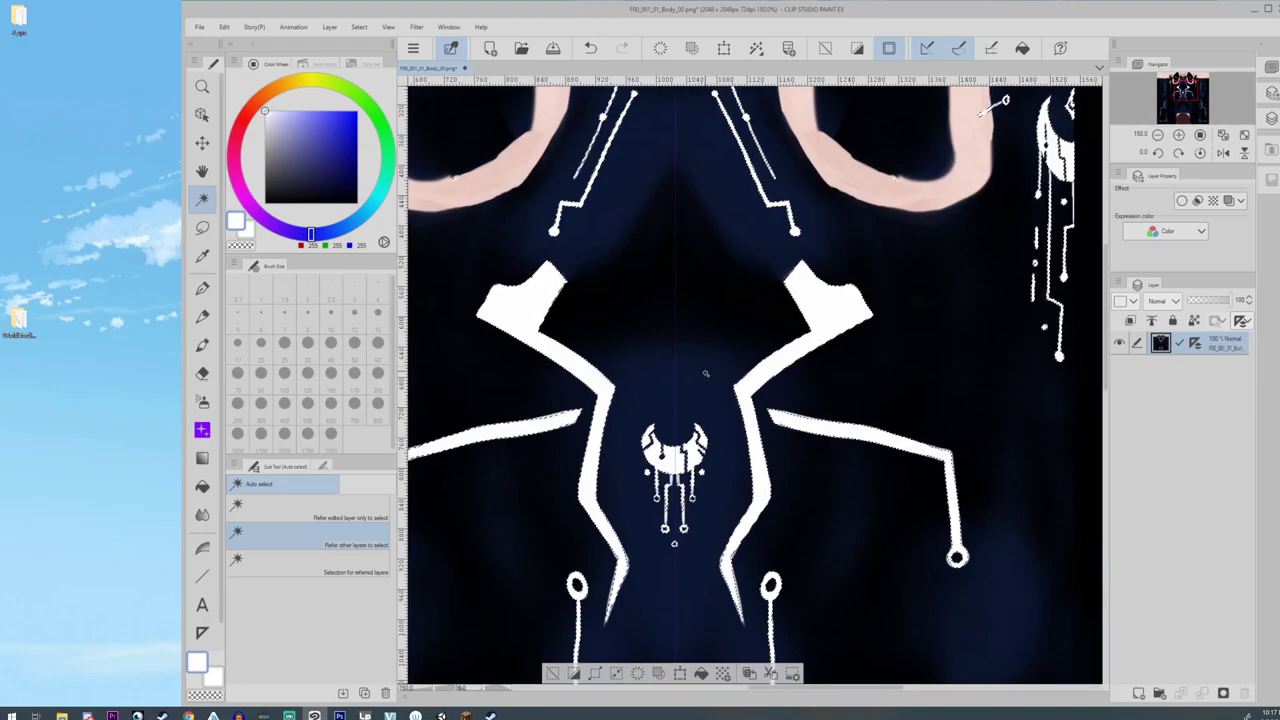
left_click_drag(1185, 85, 1182, 79)
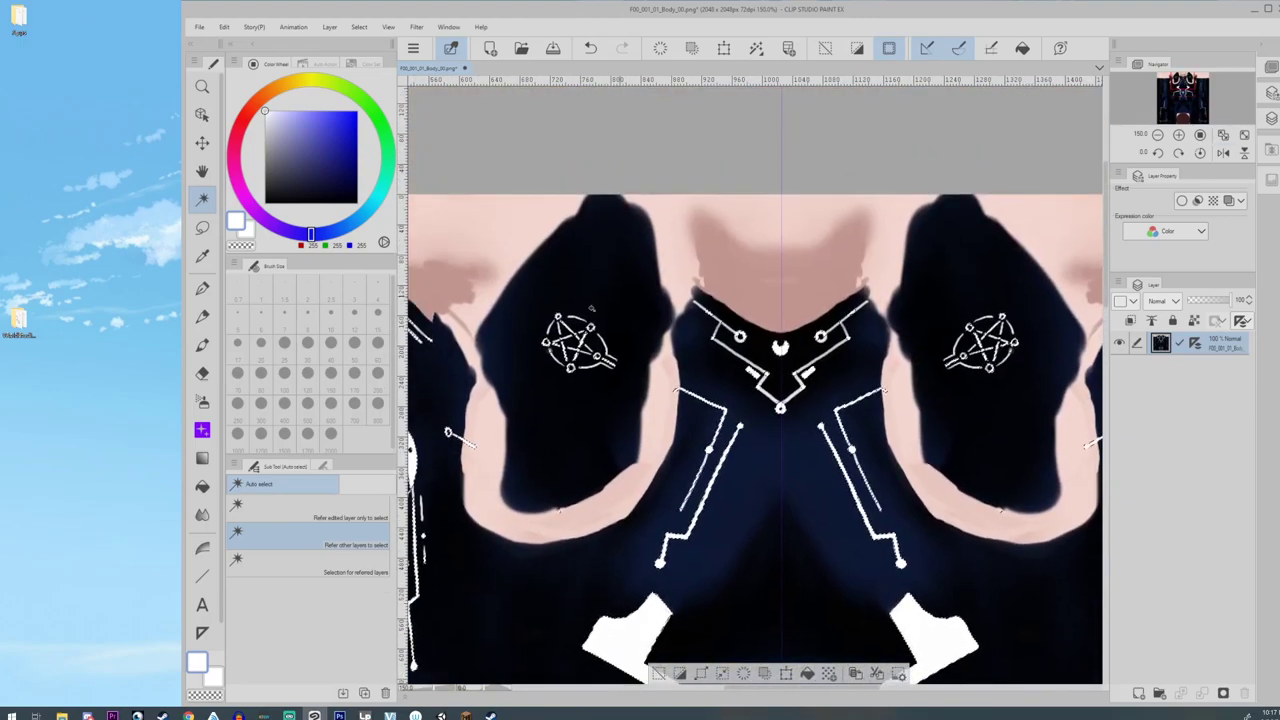
scroll(591, 308, "up", 3)
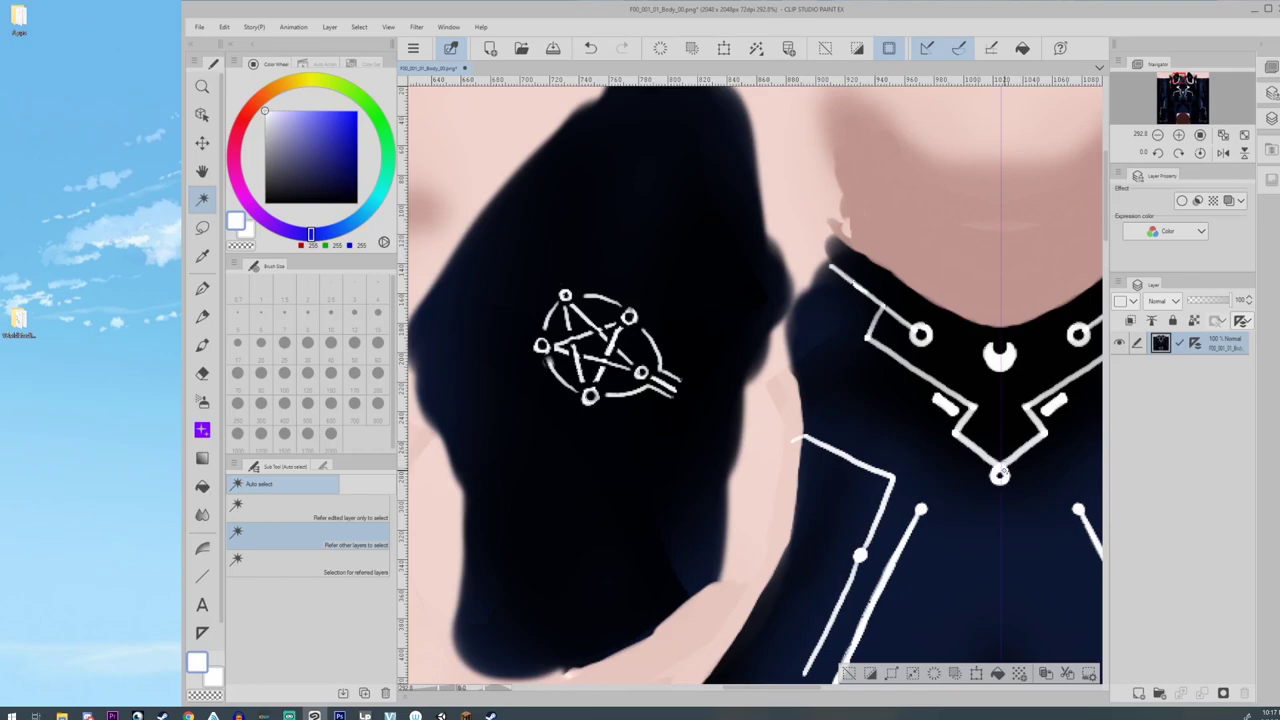
key("ctrl+d")
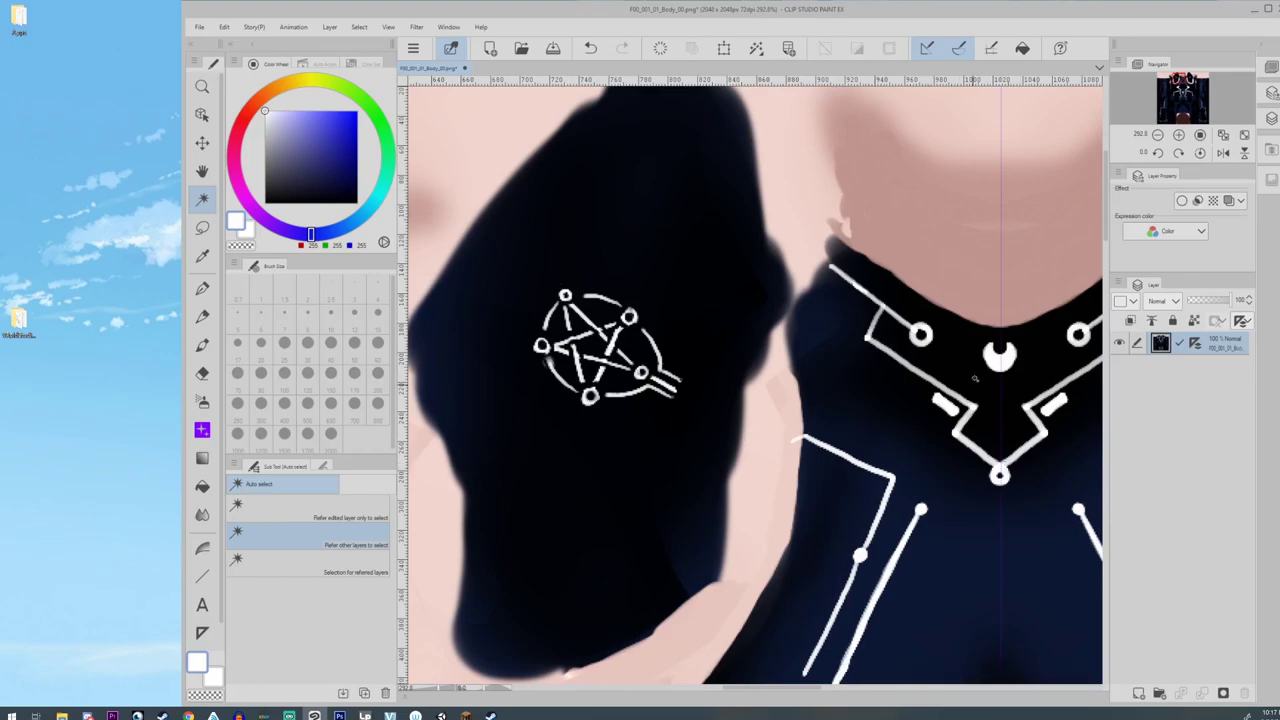
left_click(998, 357)
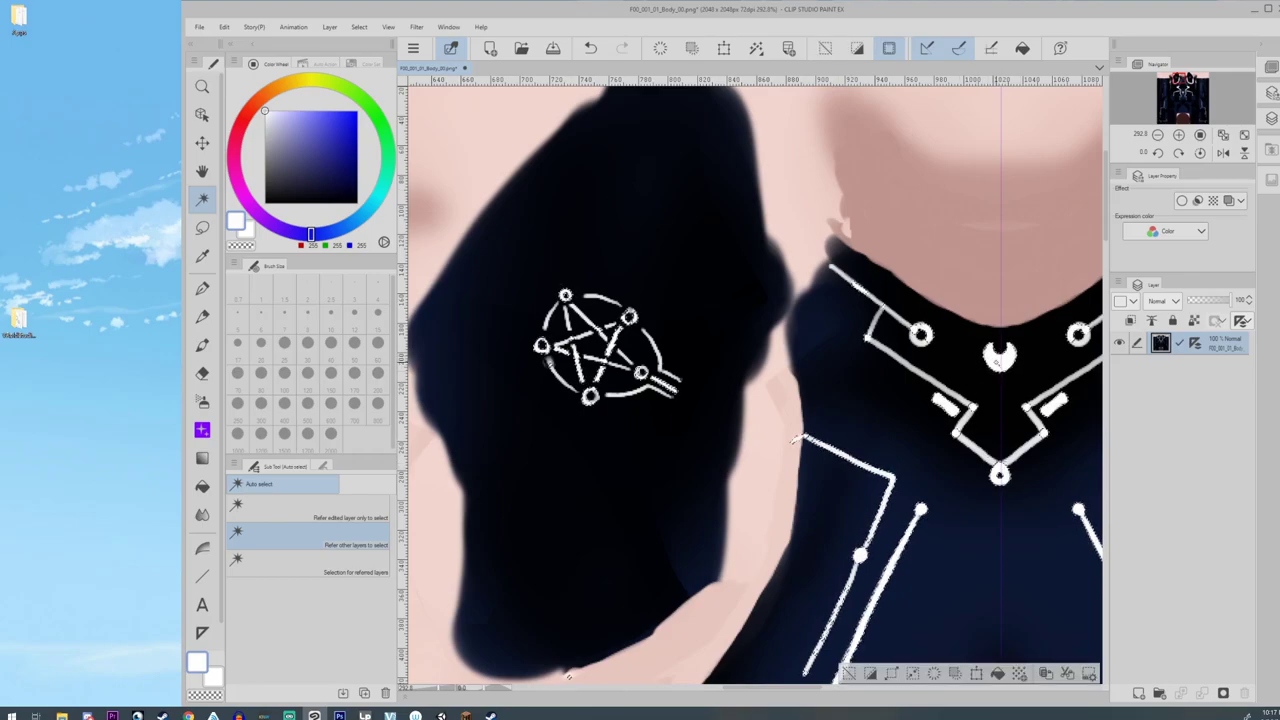
key("Delete")
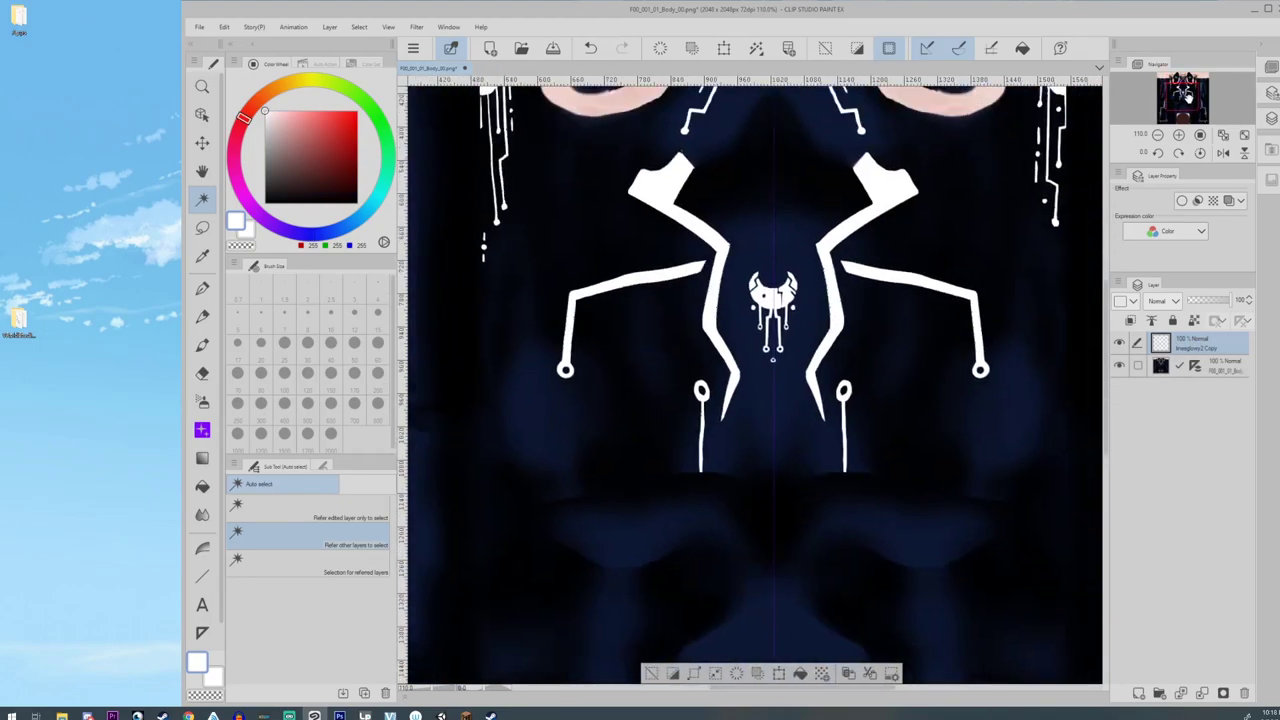
- Toggle the visibility of the lines layer and the body texture layer to check the separated white markings
middle_click_drag(800, 350, 779, 431)
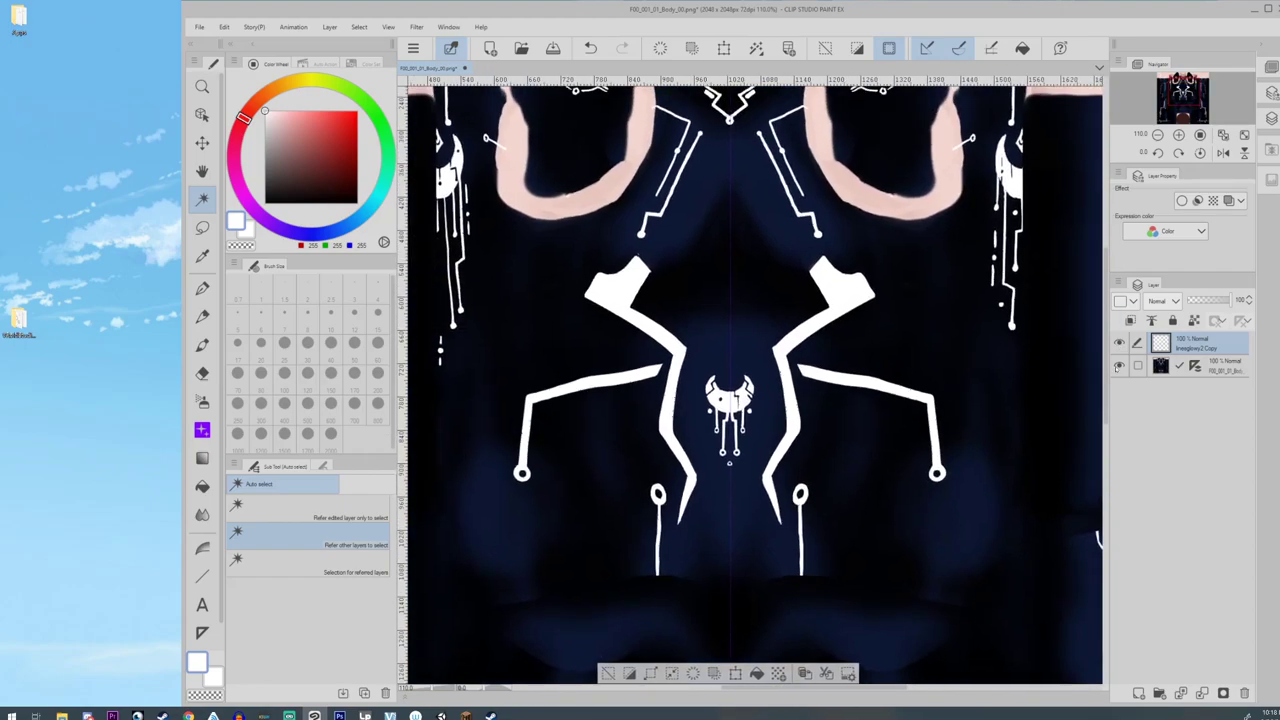
left_click(1119, 343)
left_click(1119, 343)
left_click(1119, 366)
left_click(1119, 343)
left_click(1119, 342)
left_click(1175, 366)
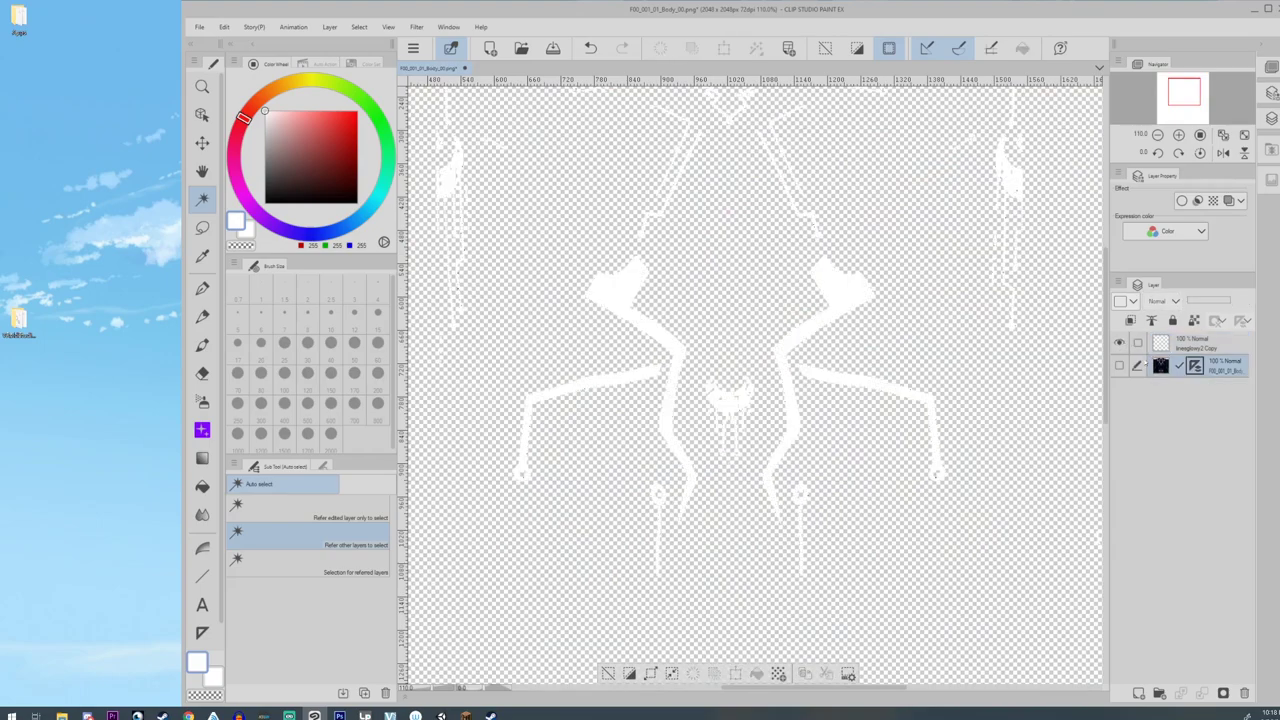
left_click(1119, 365)
- Add a new layer between the white lines and the body texture and fill it with black
scroll(755, 380, "down", 3)
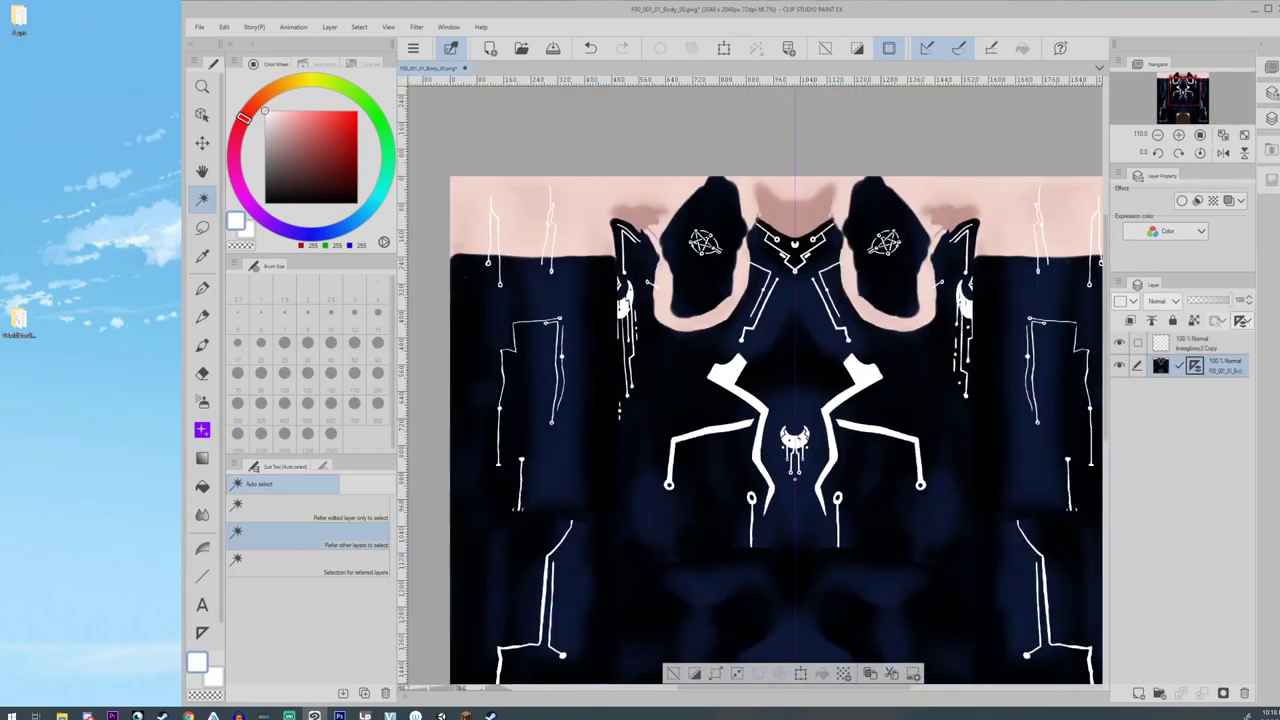
left_click(1138, 692)
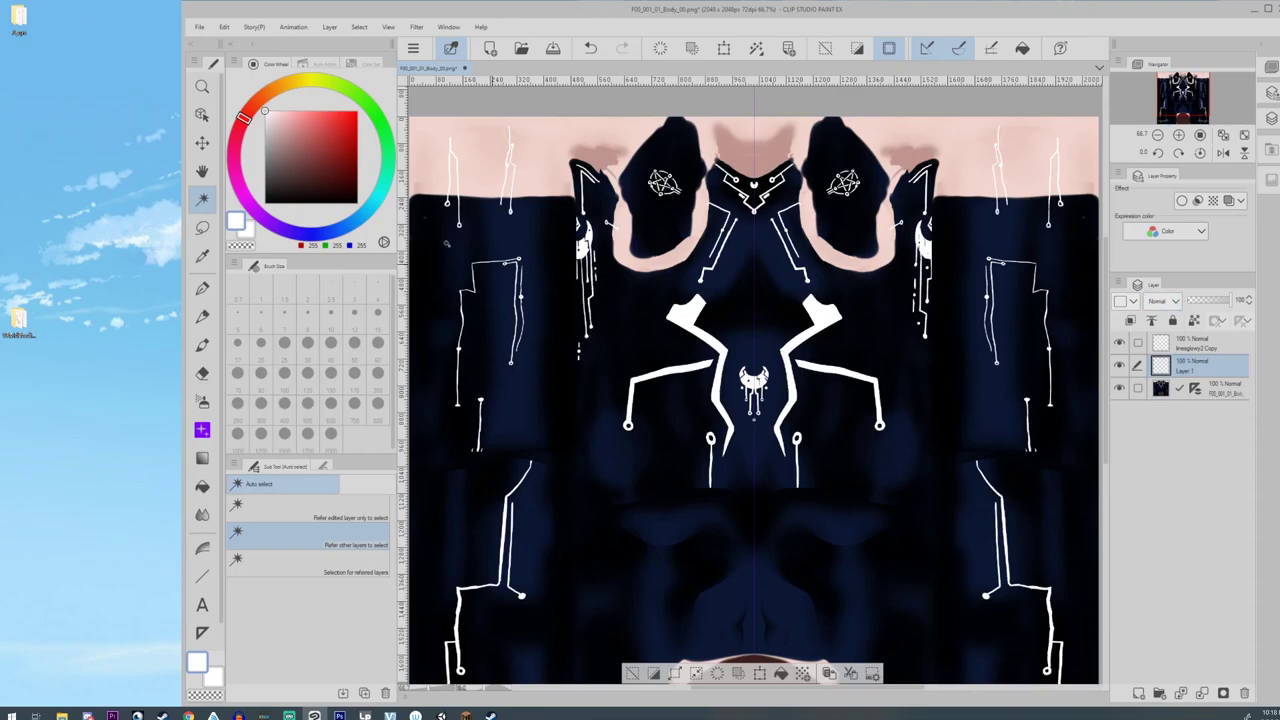
left_click(266, 202)
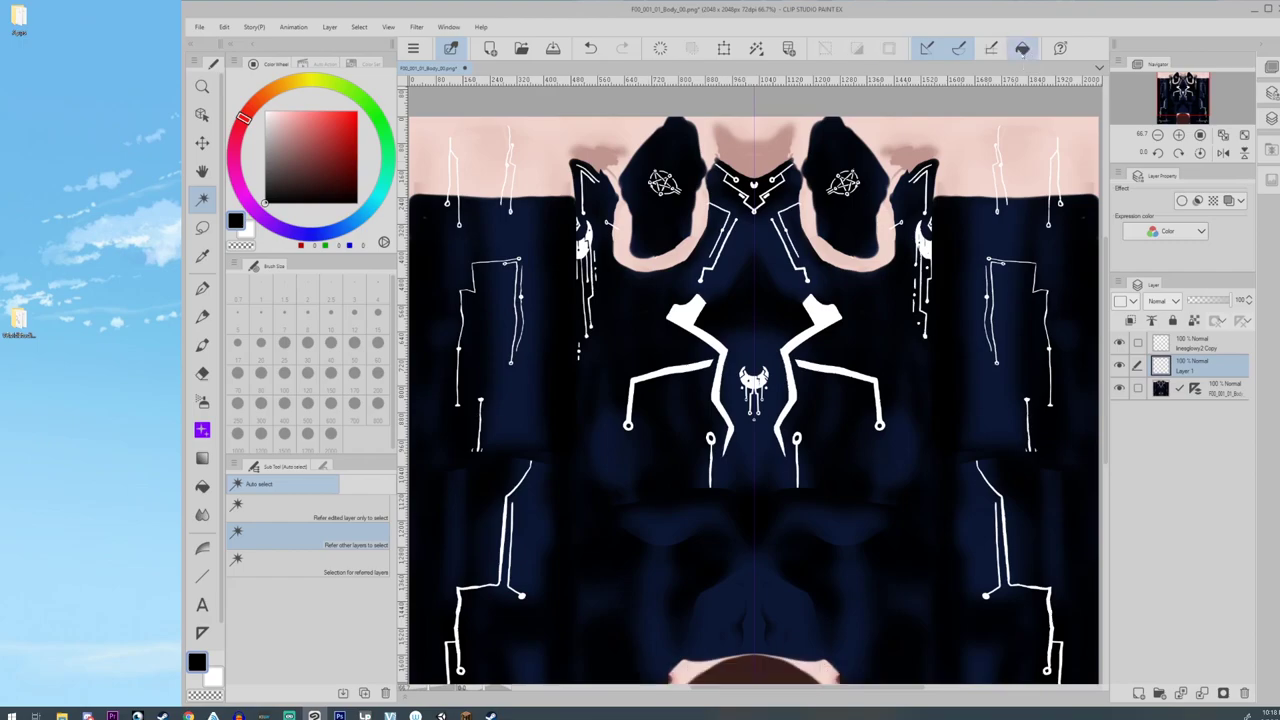
left_click(1022, 48)
middle_click_drag(865, 583, 789, 479)
scroll(832, 362, "down", 4)
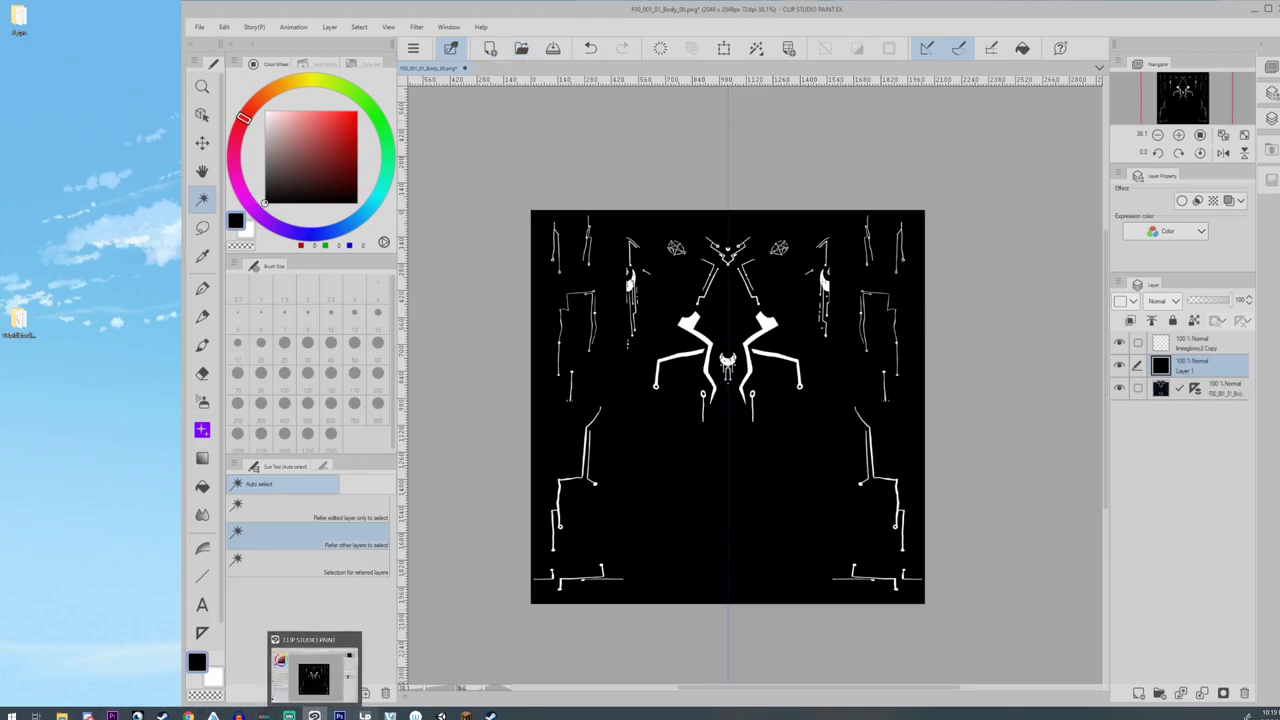
- Open the existing image linesglowy2.png from the argama folder
mouse_move(441, 716)
left_click(521, 48)
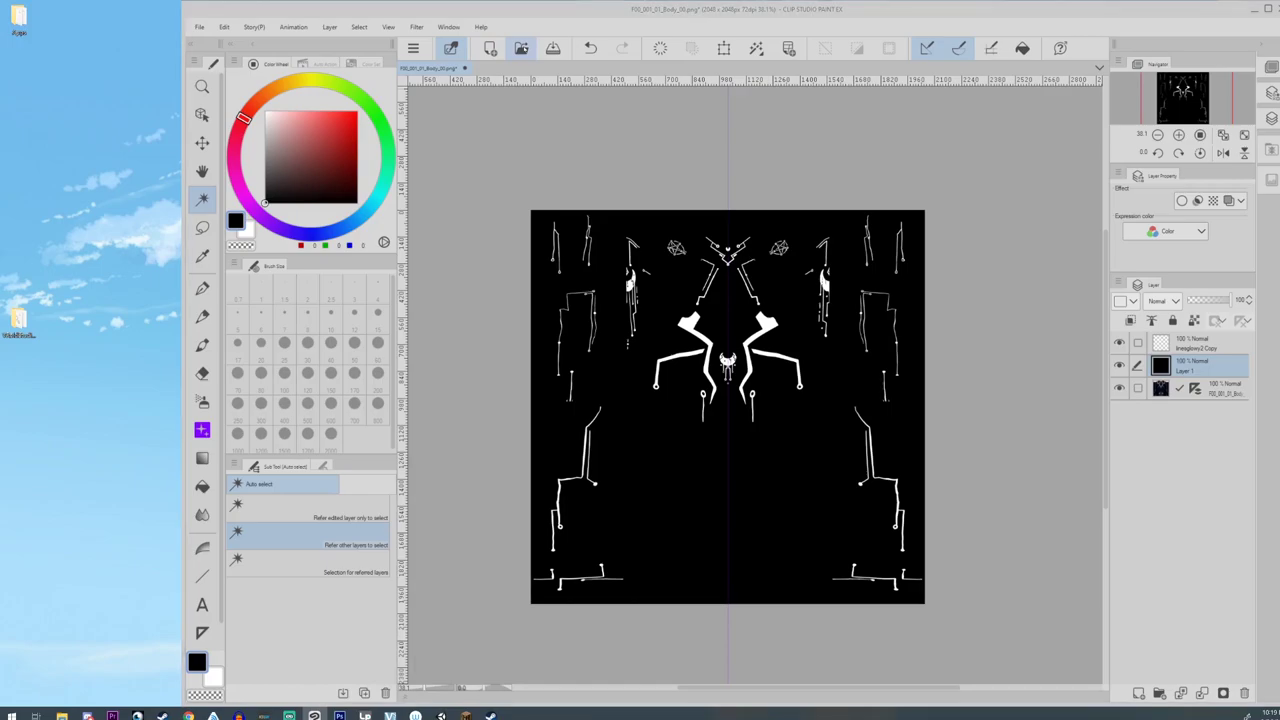
scroll(350, 345, "down", 3)
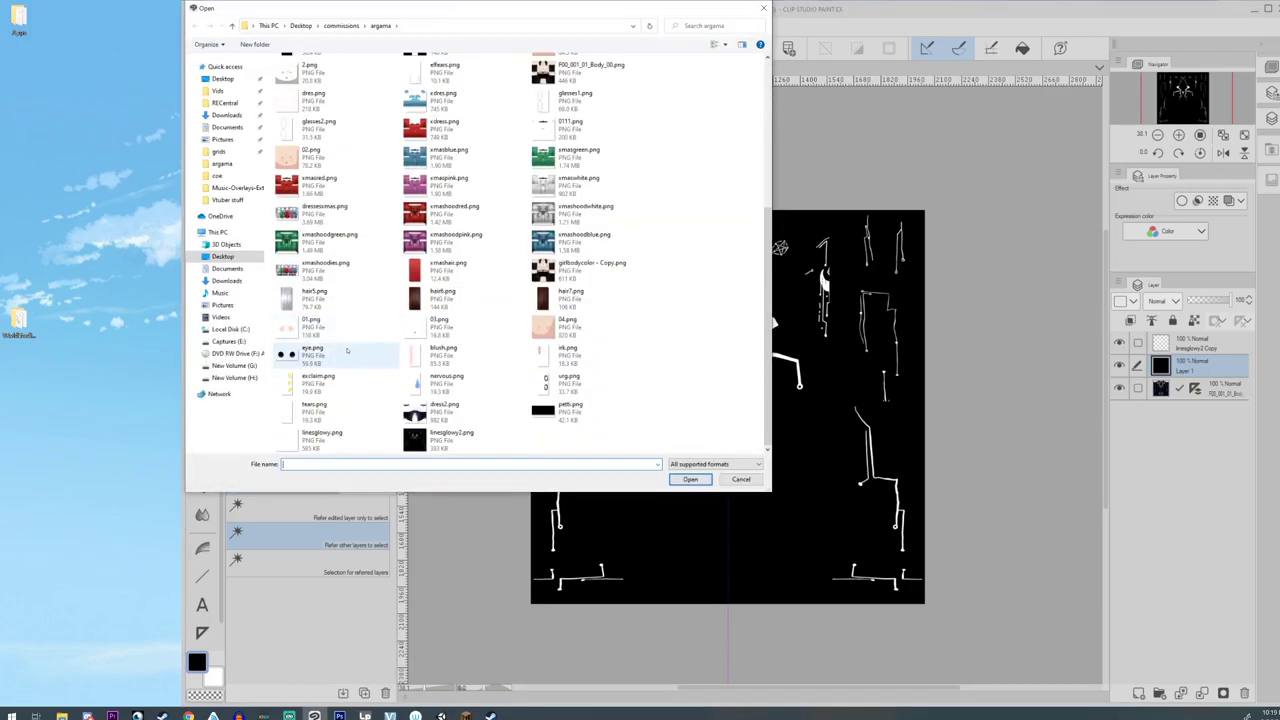
double_click(431, 436)
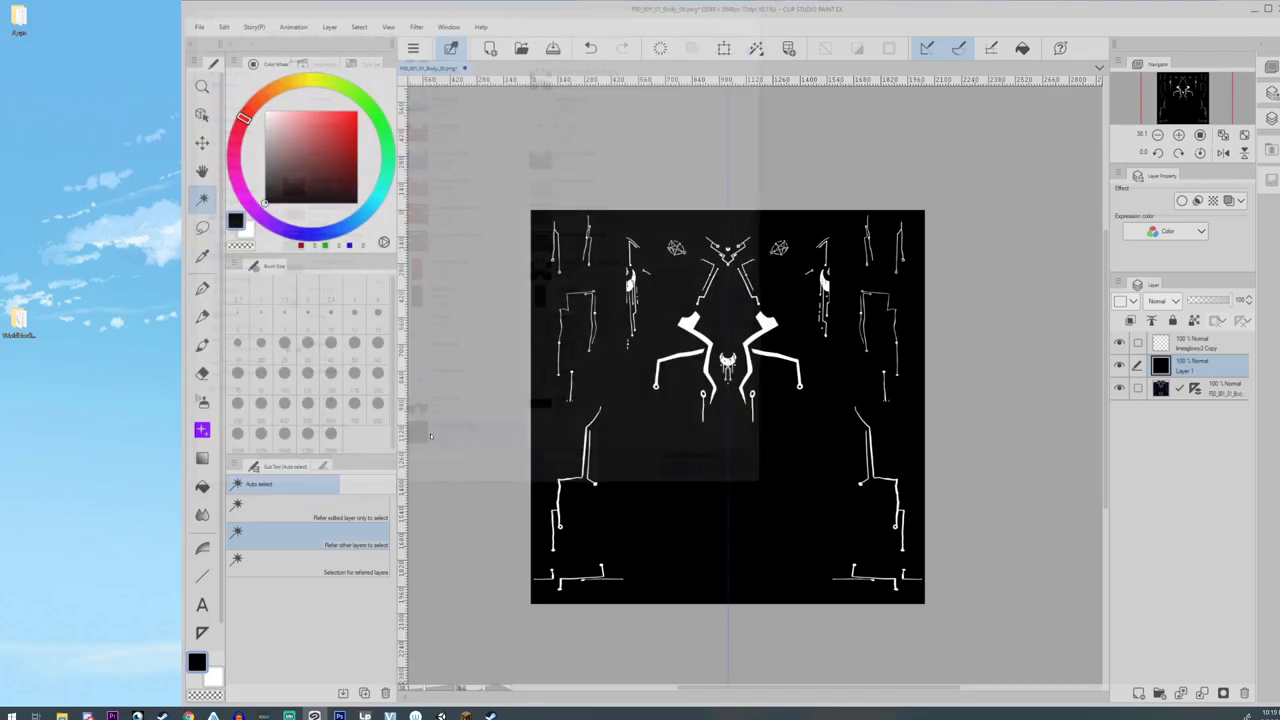
- Touch up the upper ends of the two thick torso markings with short black G-pen strokes and save linesglowy2.png
left_click(202, 288)
left_click_drag(707, 240, 716, 242)
left_click_drag(793, 248, 800, 241)
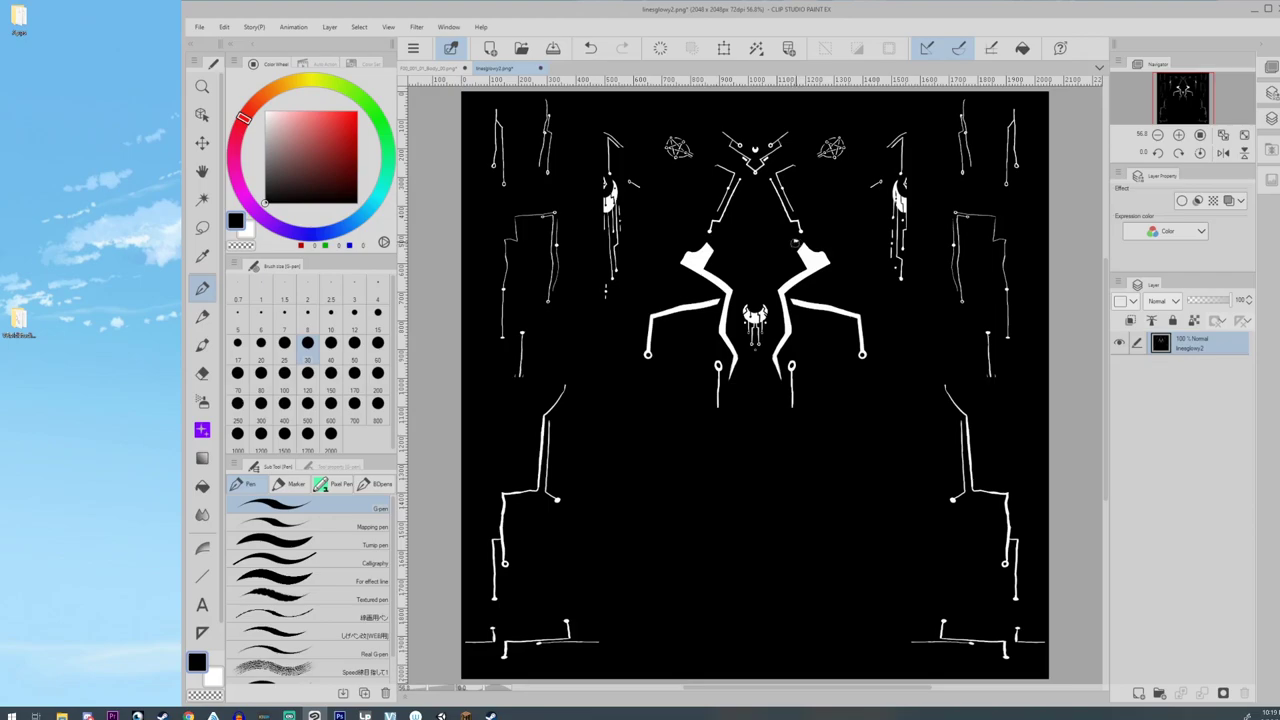
left_click(553, 48)
- Switch to Unity, bring linesglowy2.png into the argamatron.Textures folder and select the imported texture
left_click(441, 716)
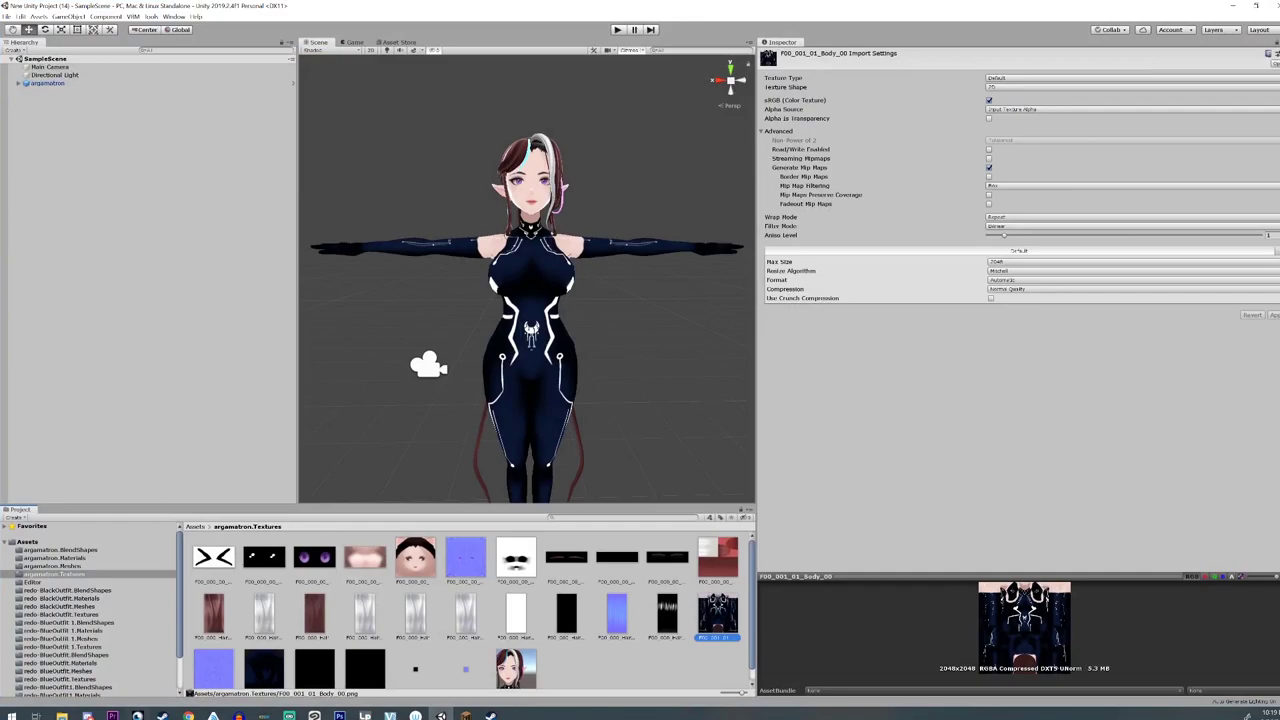
mouse_move(62, 716)
mouse_move(69, 673)
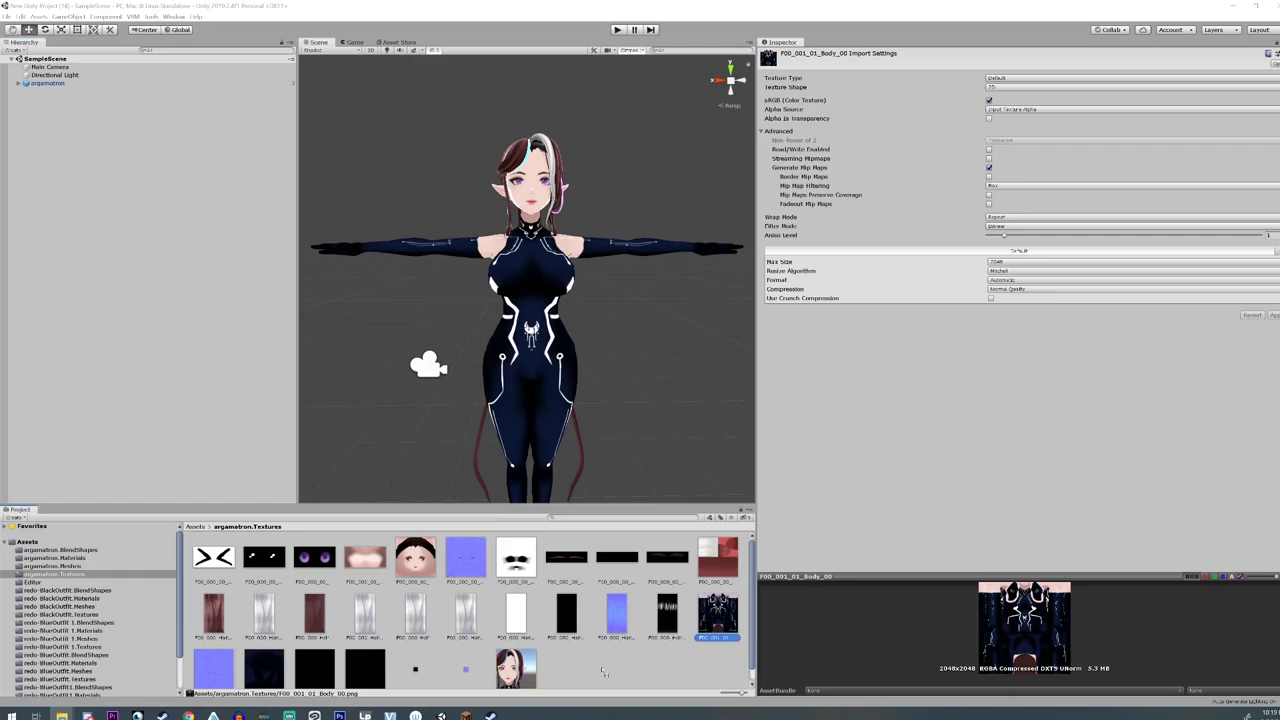
left_click(310, 666)
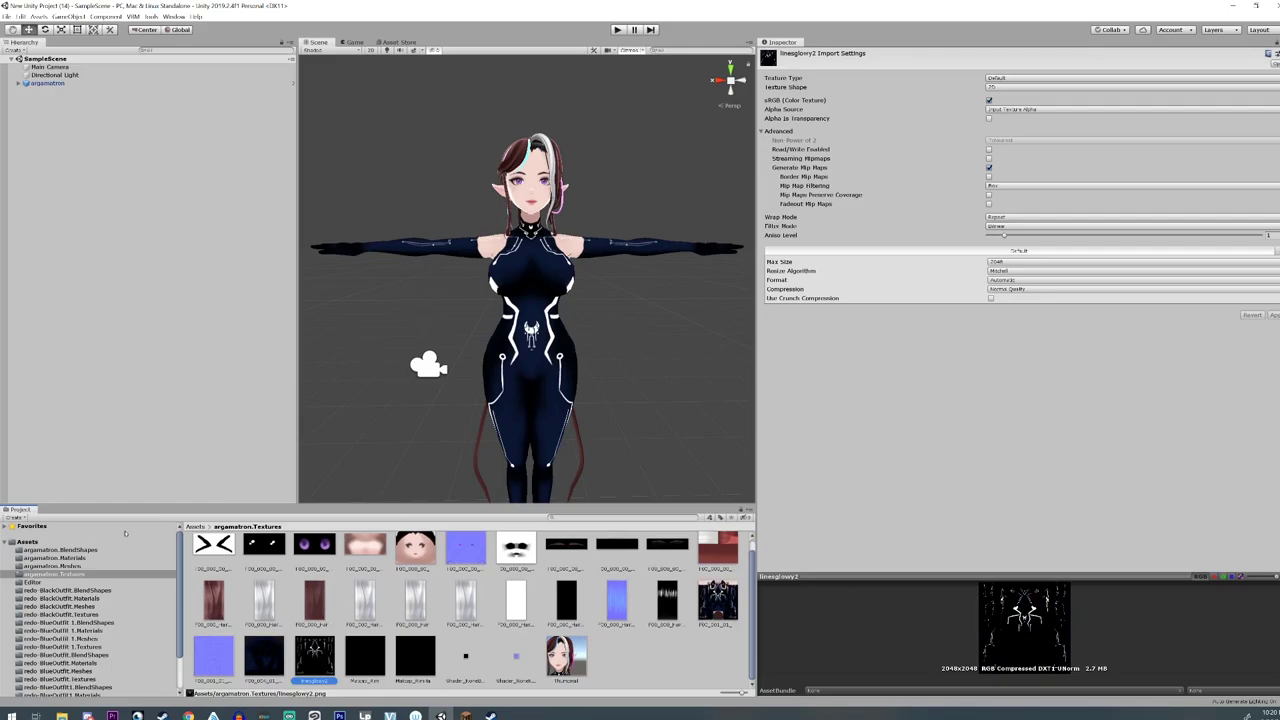
- Select the Body_00_SKIN material in the argamatron.Materials folder and assign the linesglowy2 texture from the Assets root as its emission map
left_click(70, 559)
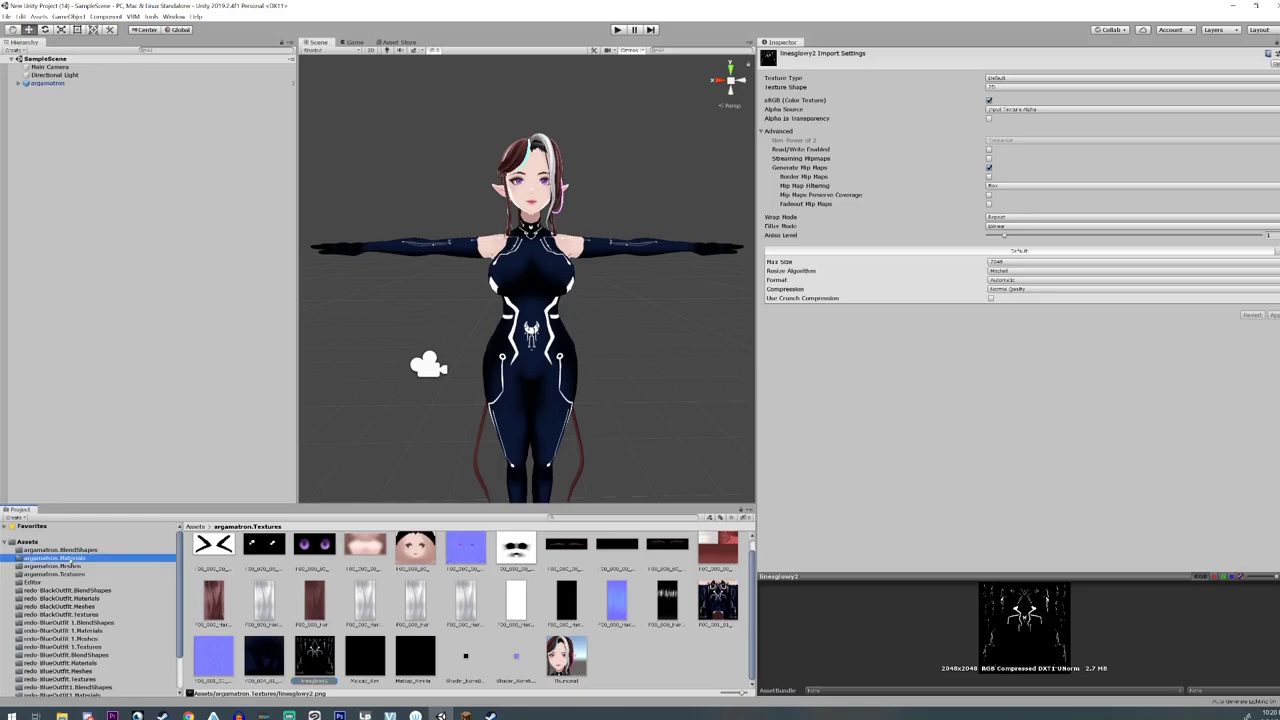
left_click(521, 612)
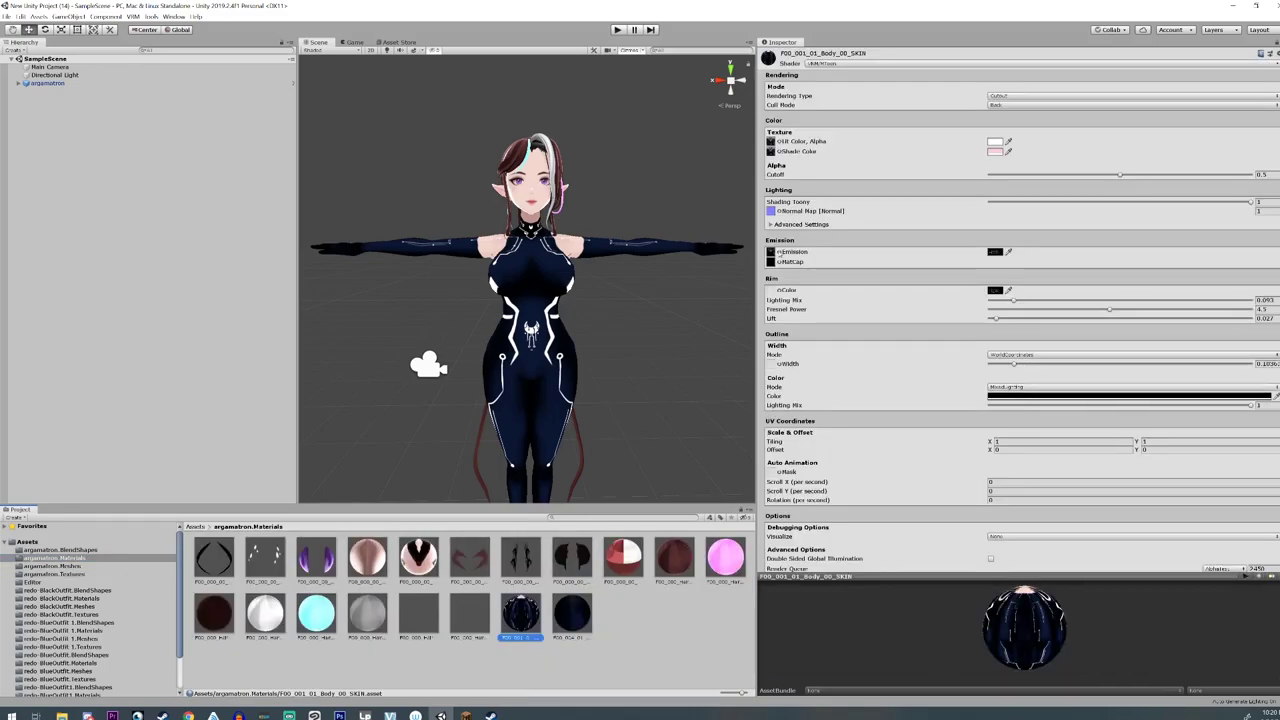
left_click(780, 252)
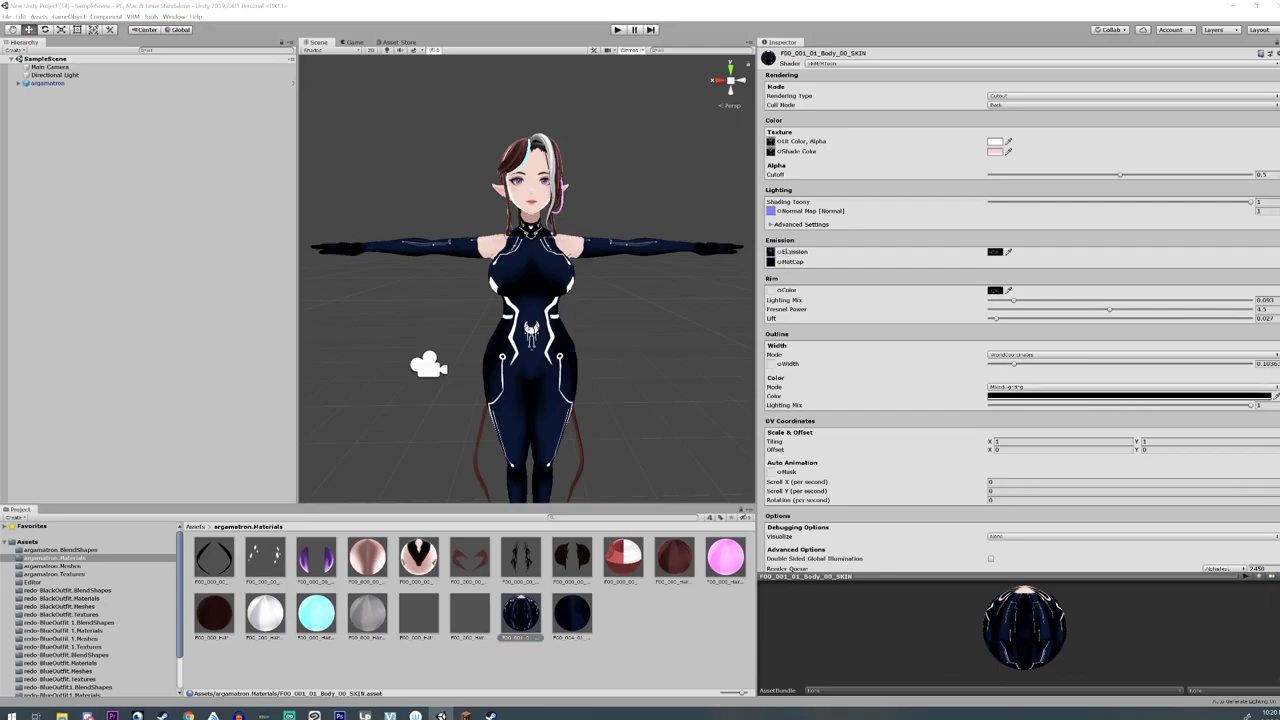
left_click_drag(0, 328, 420, 271)
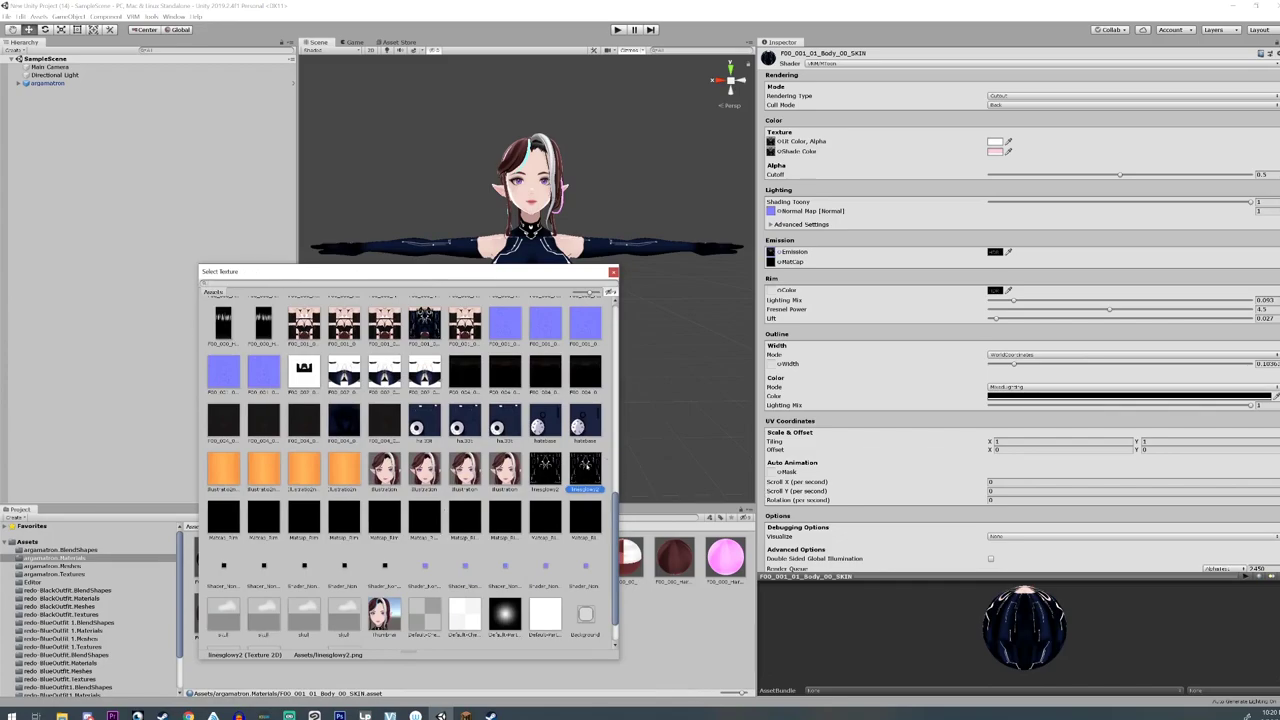
double_click(588, 476)
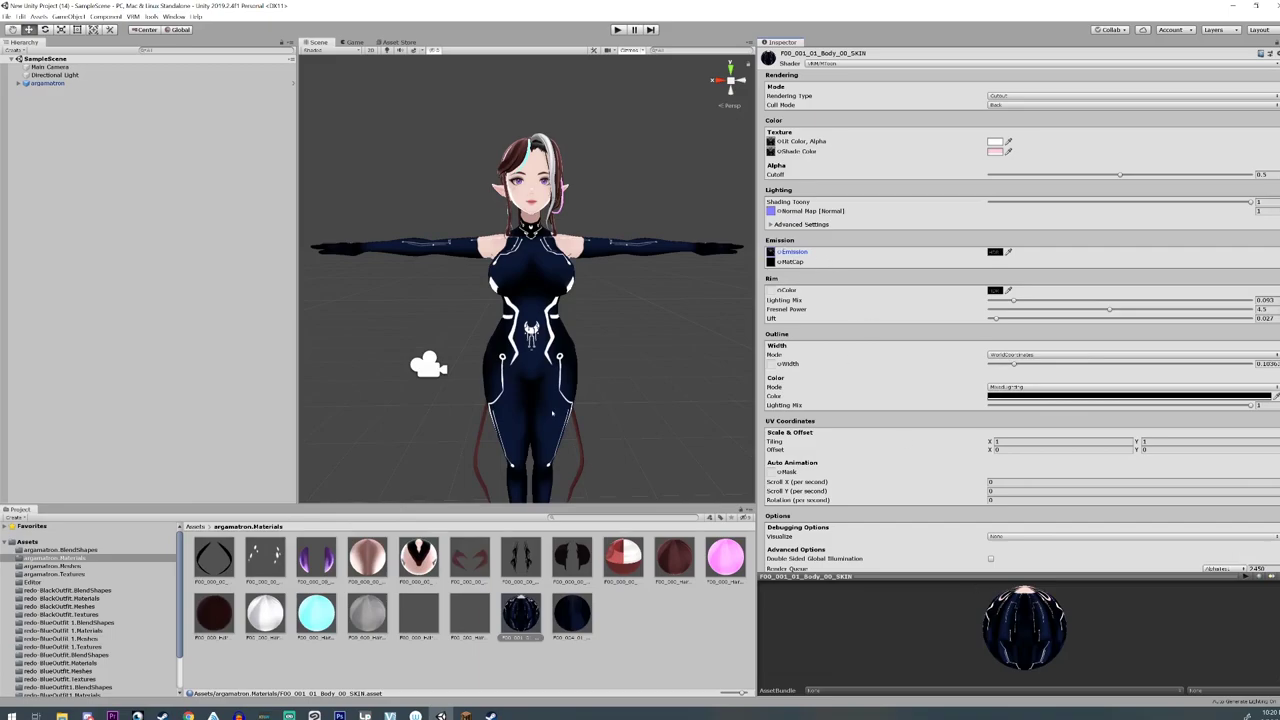
- Set the body material's emission color to white and replace its emission map with the other linesglowy2 texture
left_click(994, 252)
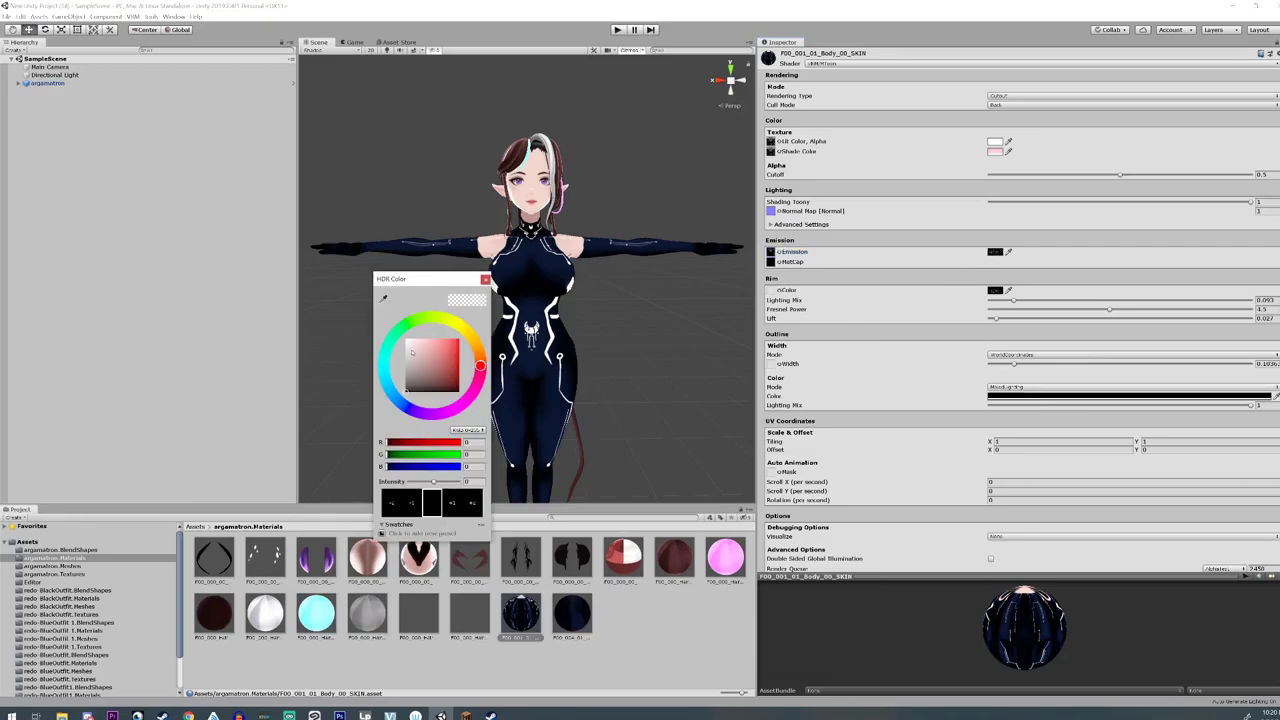
left_click_drag(411, 352, 405, 339)
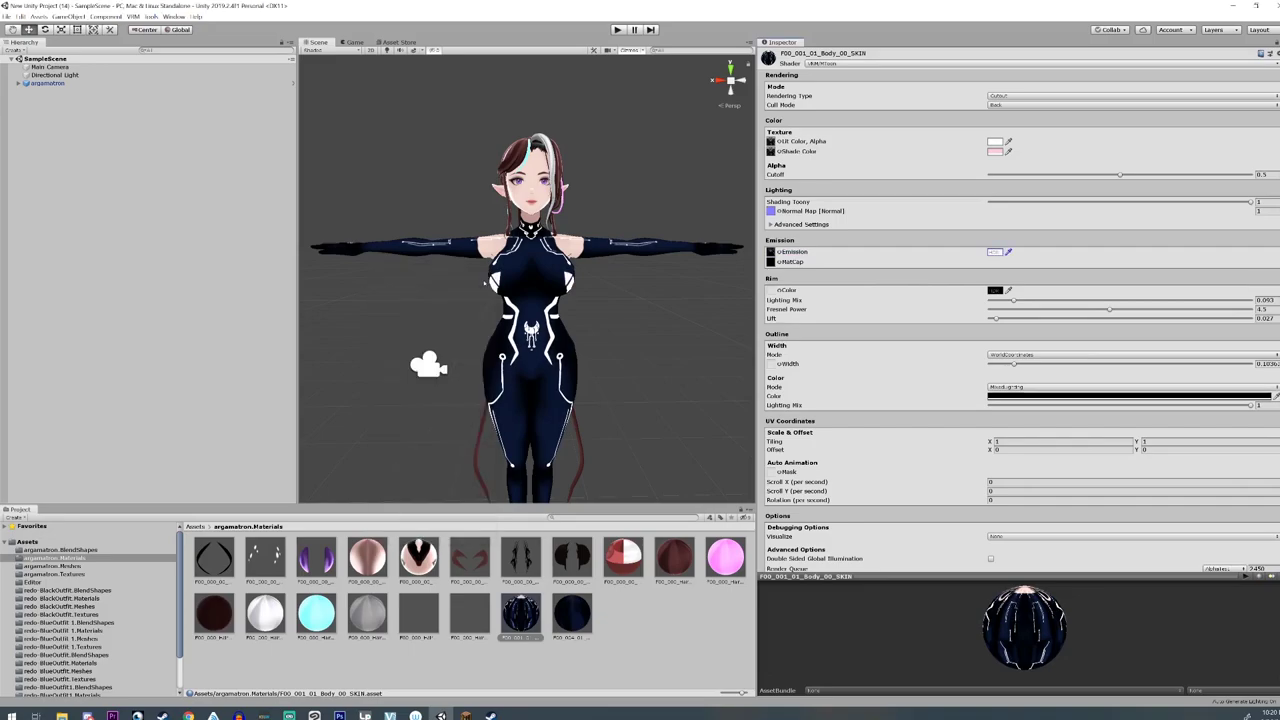
left_click(781, 252)
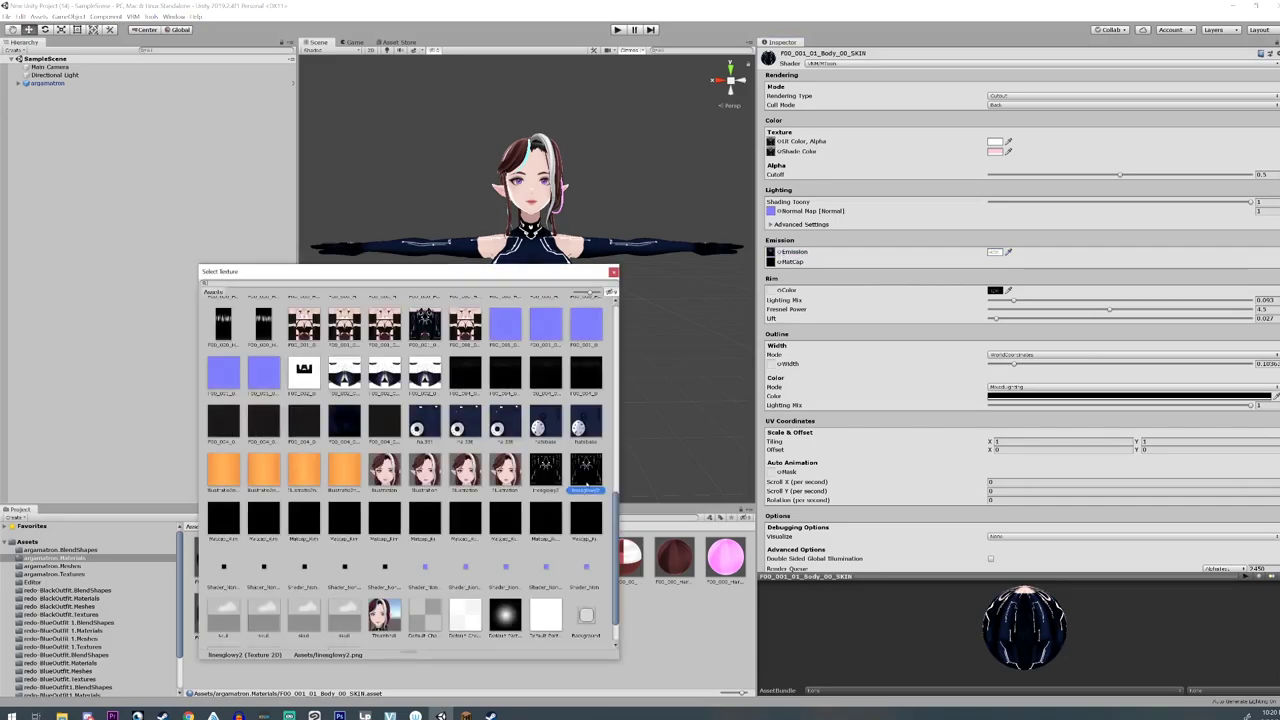
double_click(549, 474)
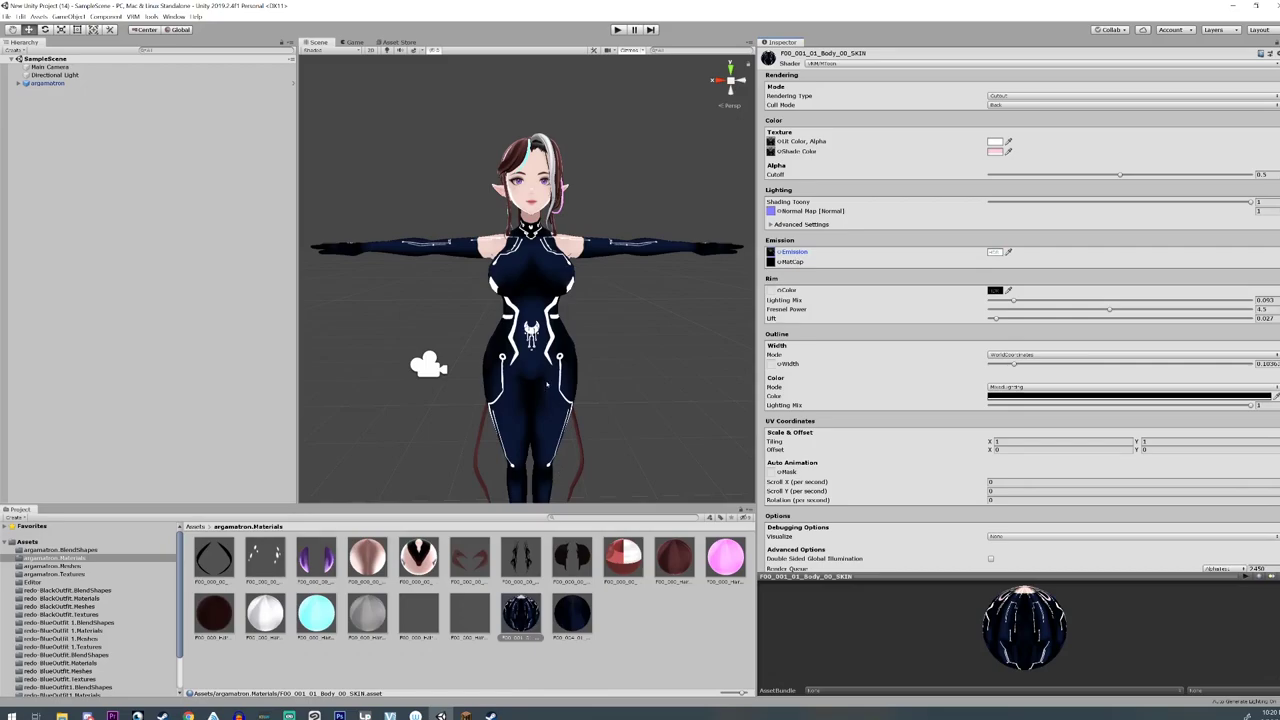
- Set the body material's rim color to light cyan with red 114, green 255 and blue 255
scroll(546, 383, "up", 3)
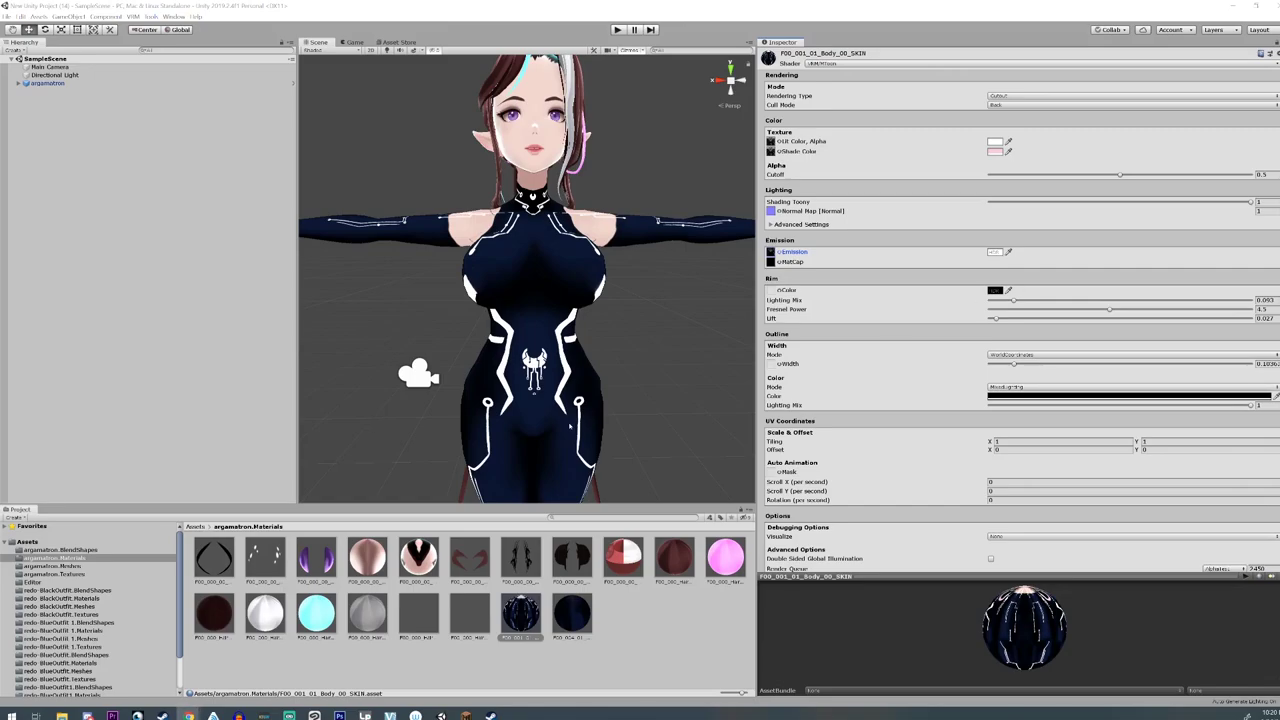
scroll(570, 413, "down", 5)
scroll(570, 413, "up", 4)
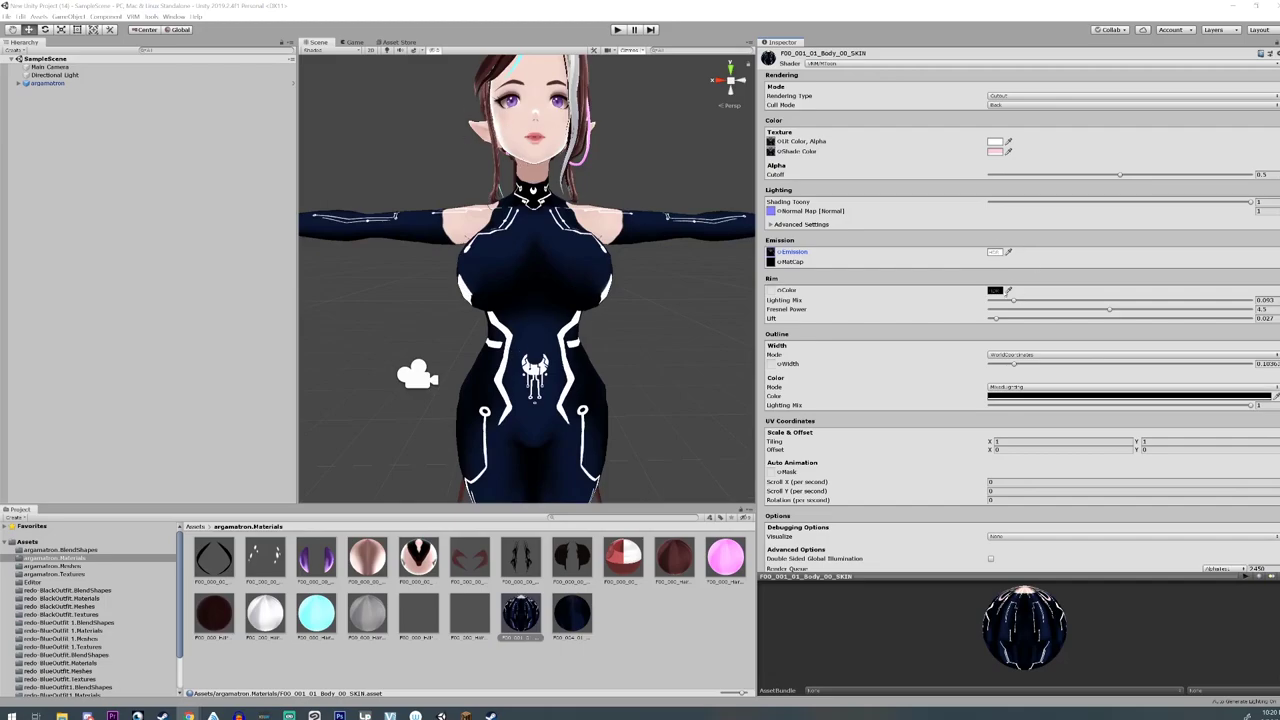
left_click(997, 291)
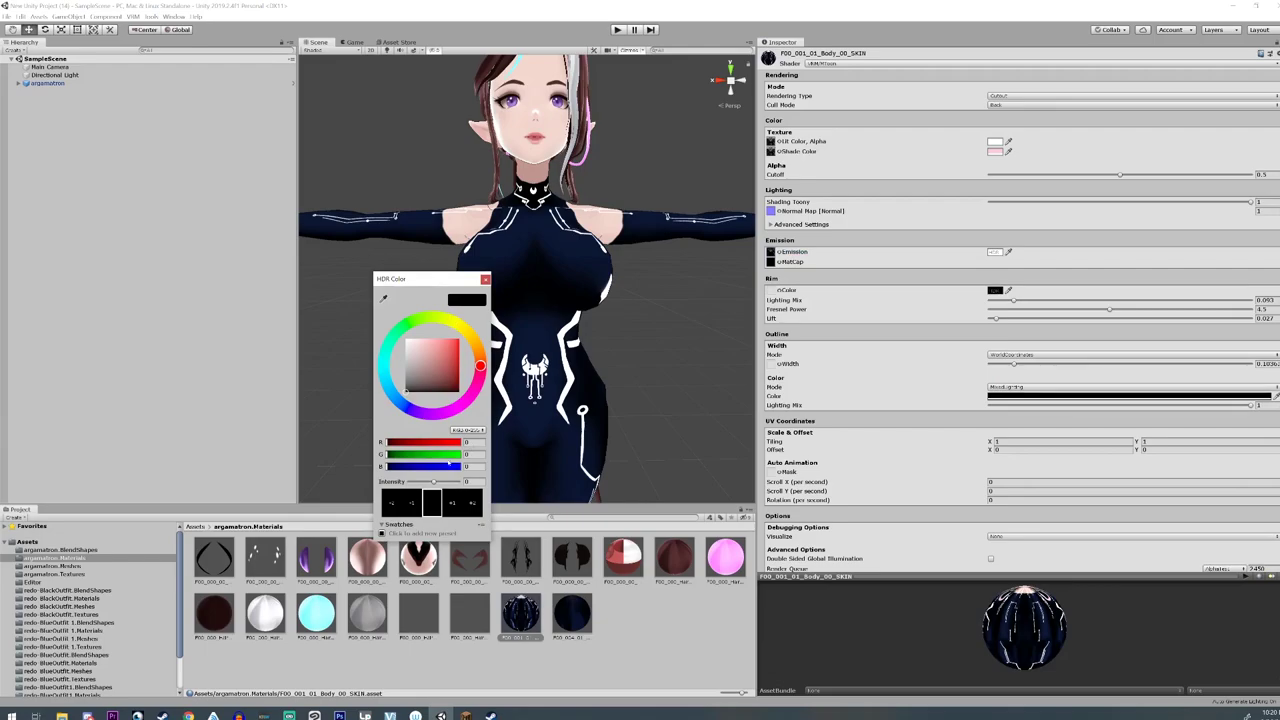
left_click_drag(402, 456, 590, 457)
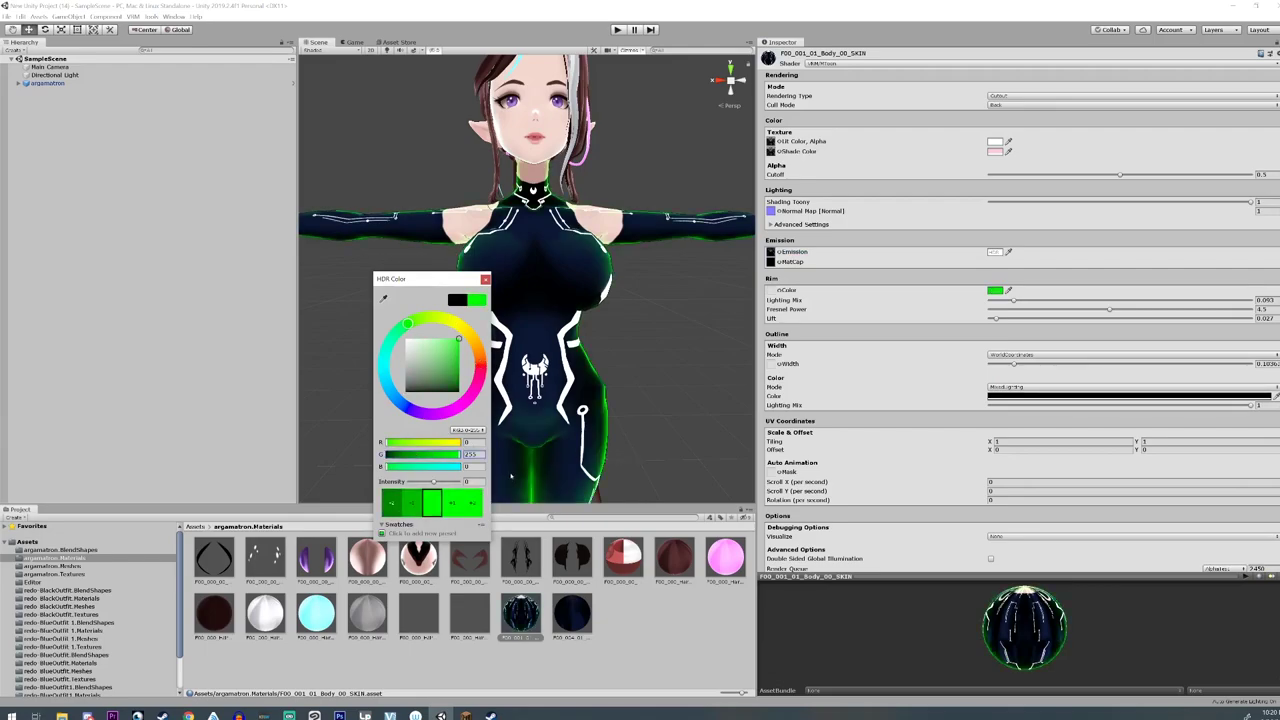
left_click_drag(433, 467, 477, 467)
left_click(474, 442)
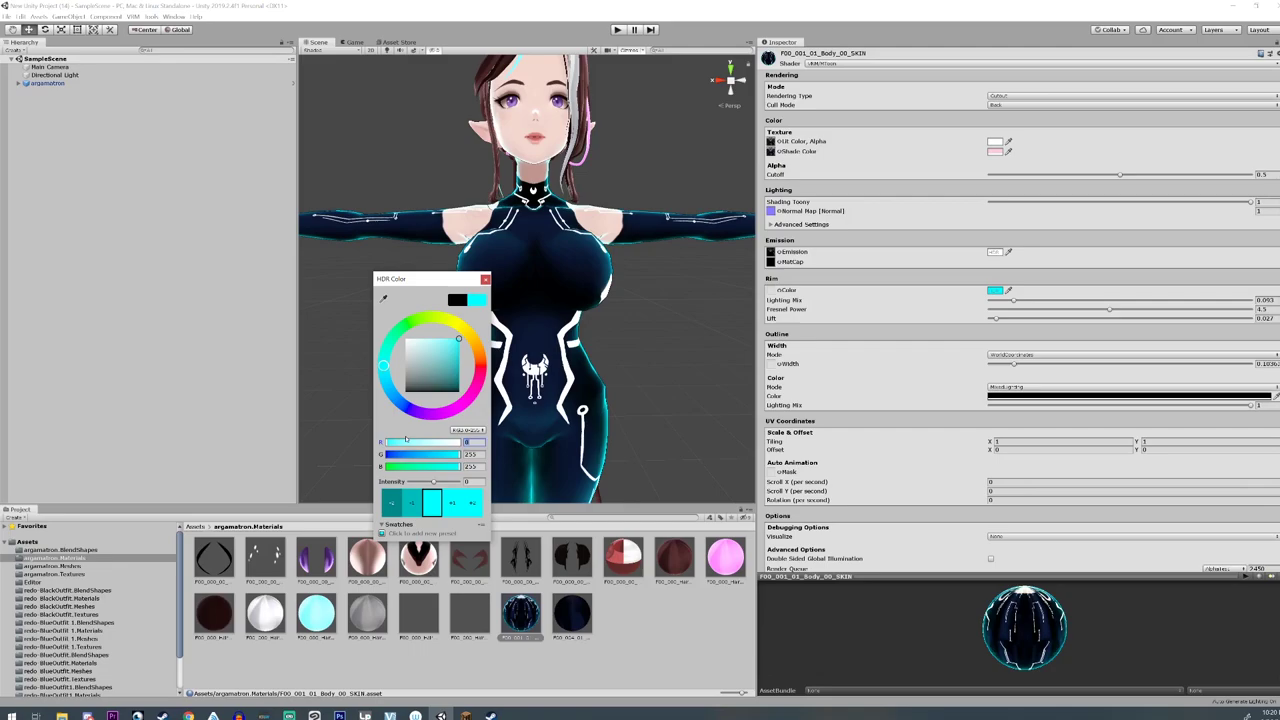
type("114")
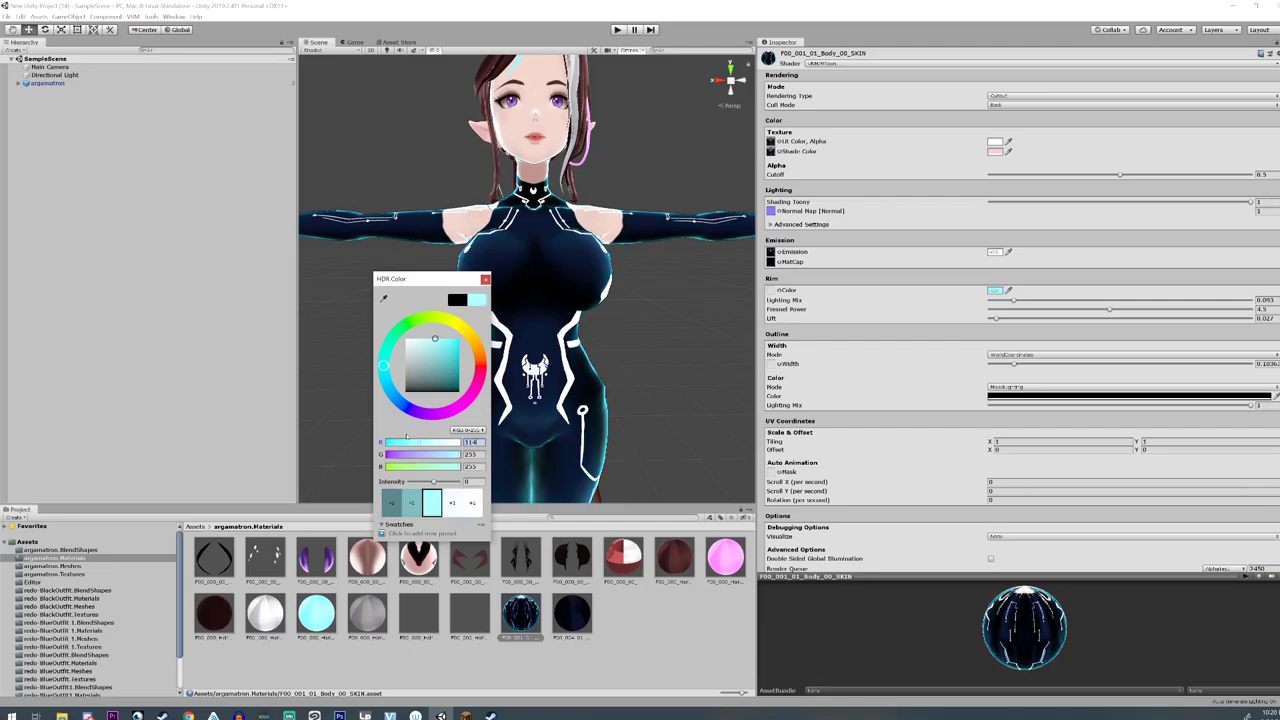
left_click(486, 280)
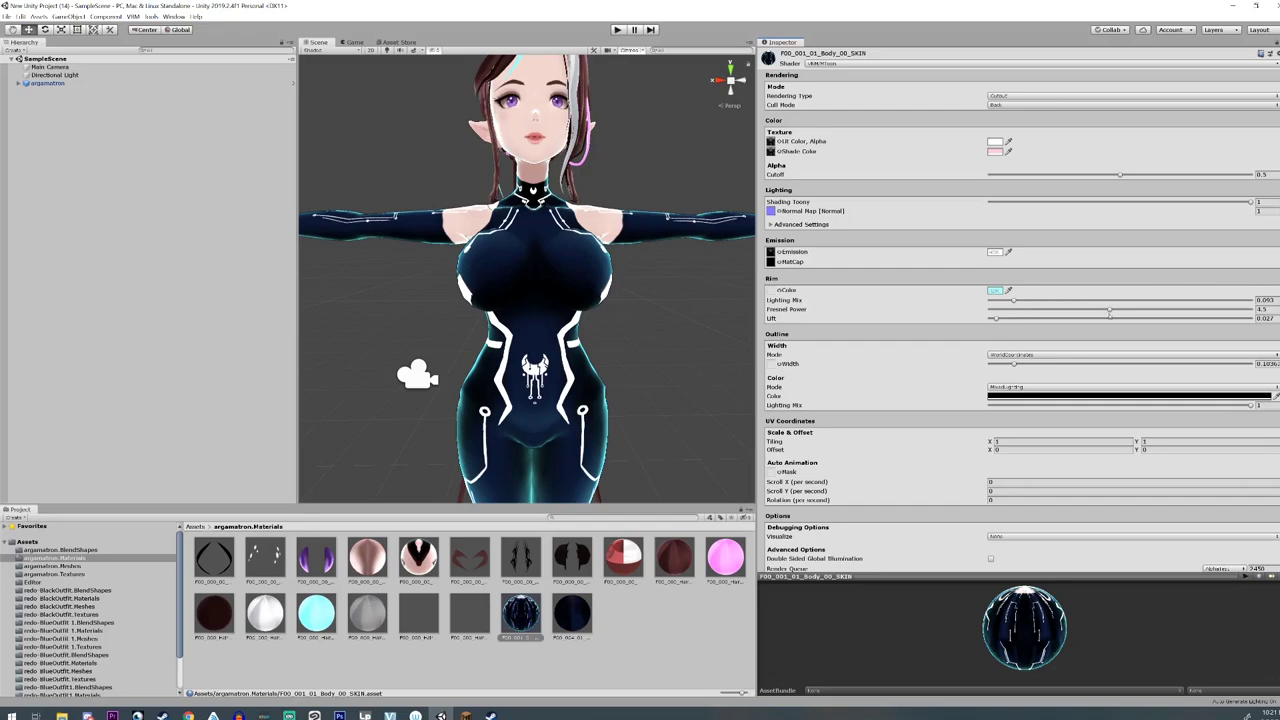
- Adjust the body material's rim to a Lighting Mix of about 0.103 and a Lift of about 0.033, and slightly raise its Fresnel Power
left_click_drag(1108, 312, 1128, 311)
left_click_drag(1013, 301, 1016, 301)
left_click_drag(996, 319, 997, 319)
scroll(485, 363, "down", 5)
middle_click_drag(484, 363, 484, 367)
left_click_drag(996, 320, 998, 320)
left_click_drag(1122, 310, 1120, 311)
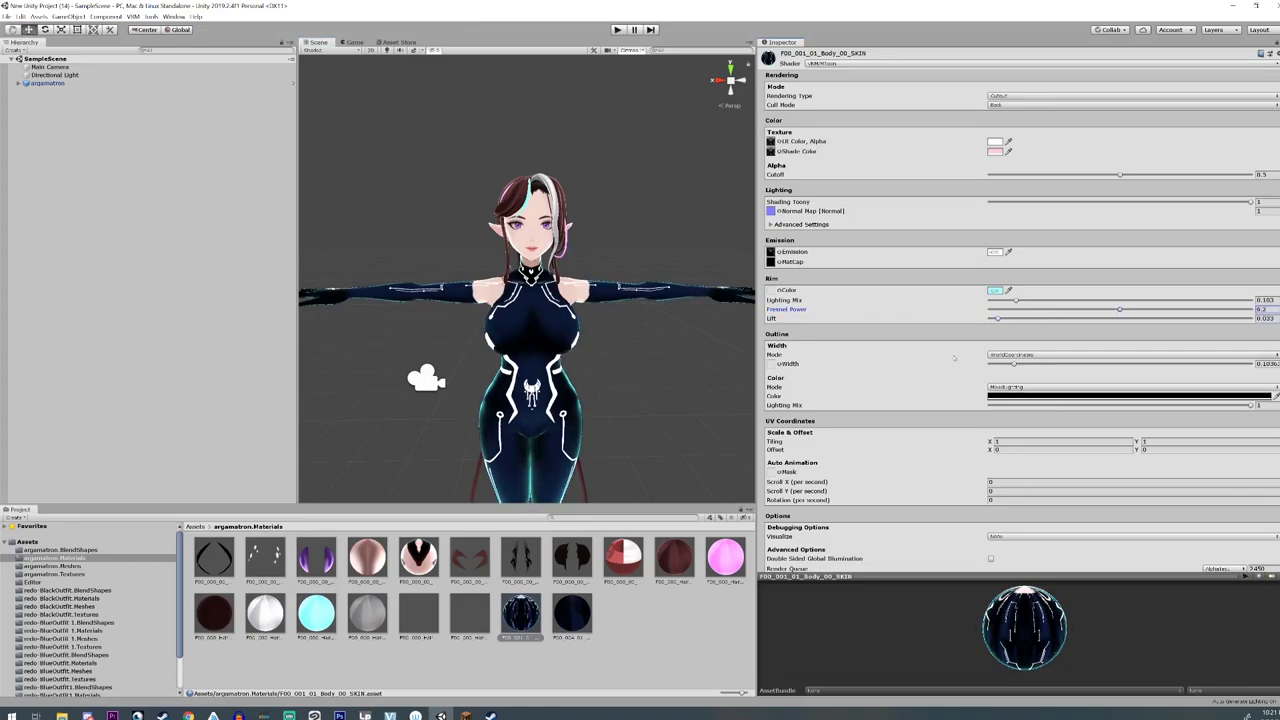
- Examine the rim and emission settings of the shoes, face and cyan hair materials, and inspect the avatar's glow close up
left_click(572, 612)
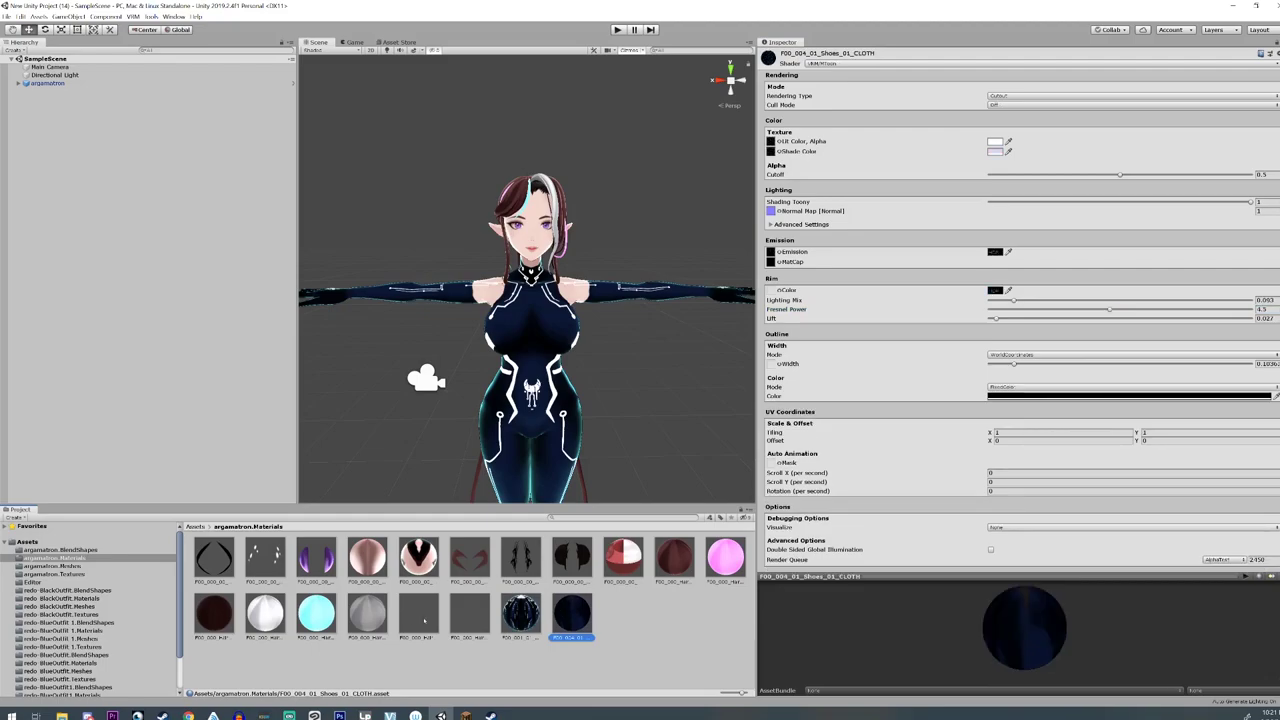
left_click(408, 560)
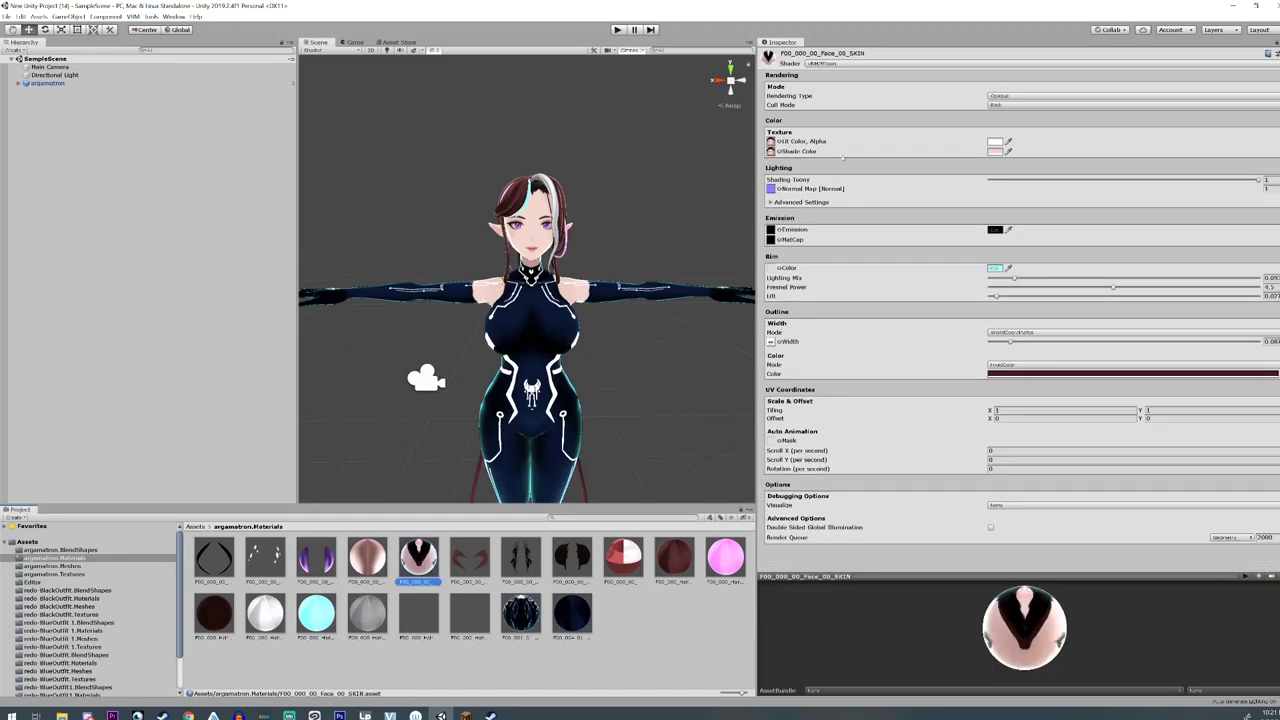
scroll(505, 286, "up", 5)
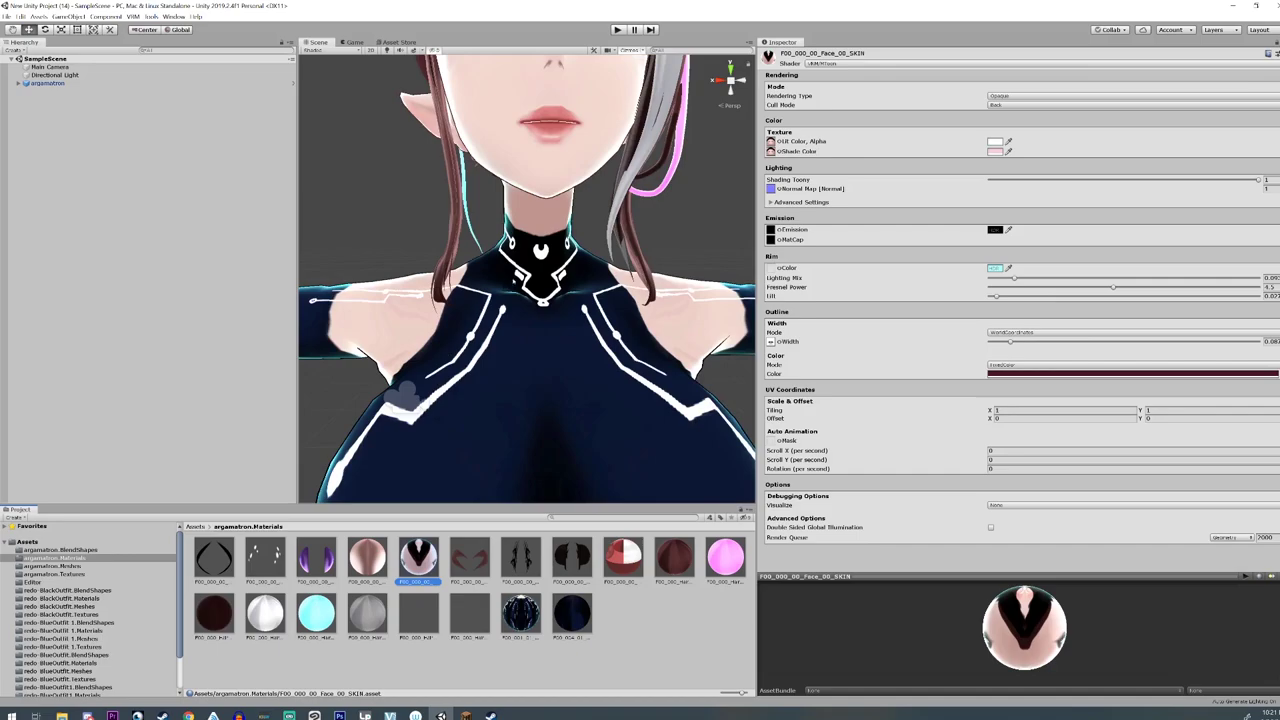
scroll(527, 279, "down", 5)
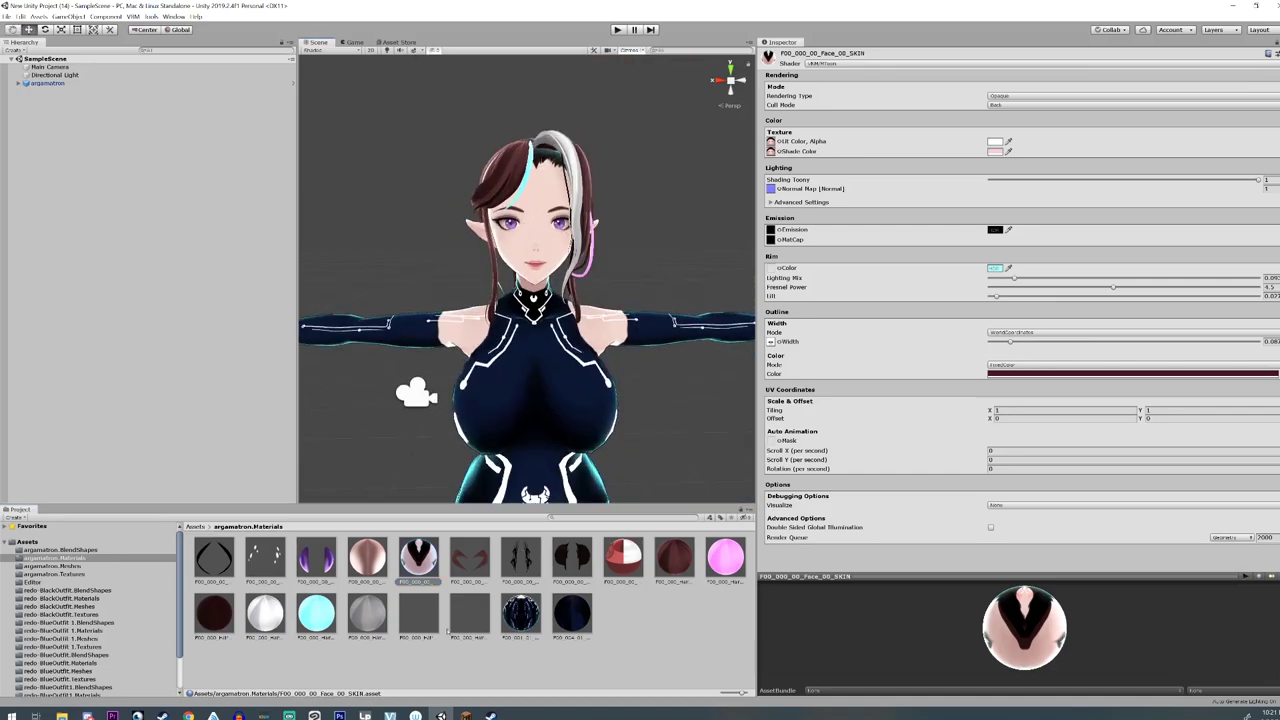
left_click(316, 612)
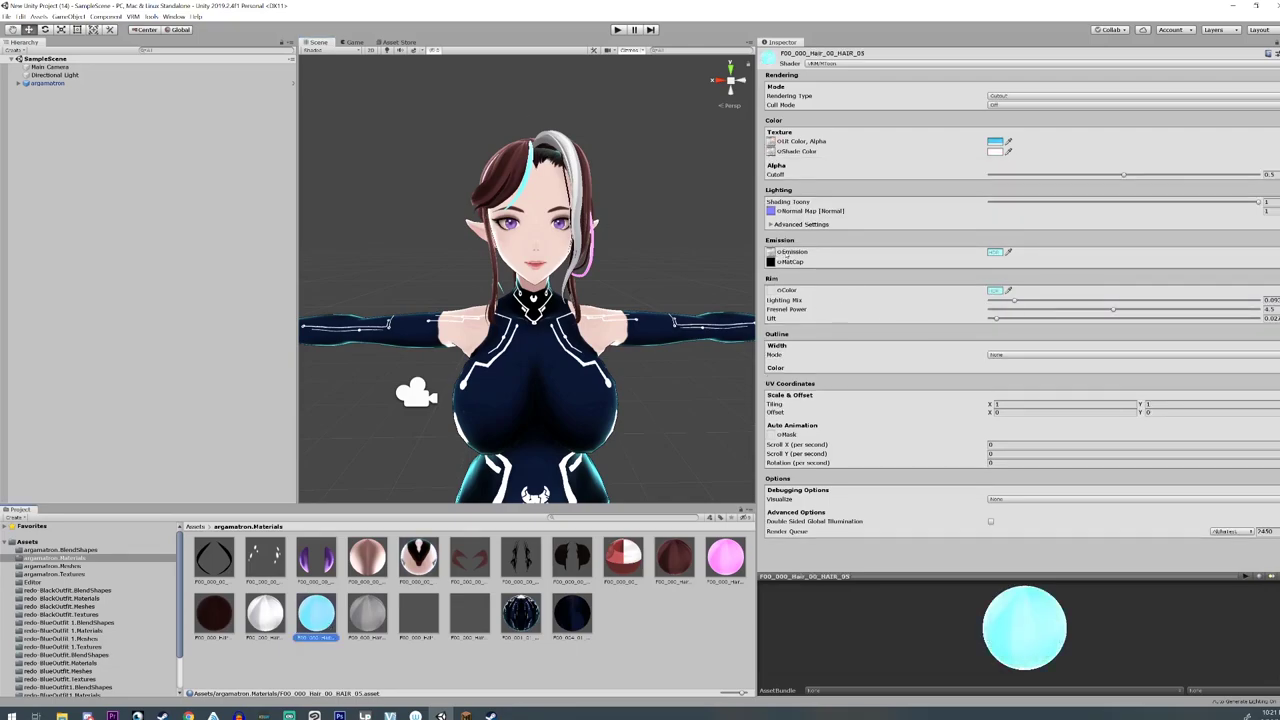
scroll(523, 231, "up", 6)
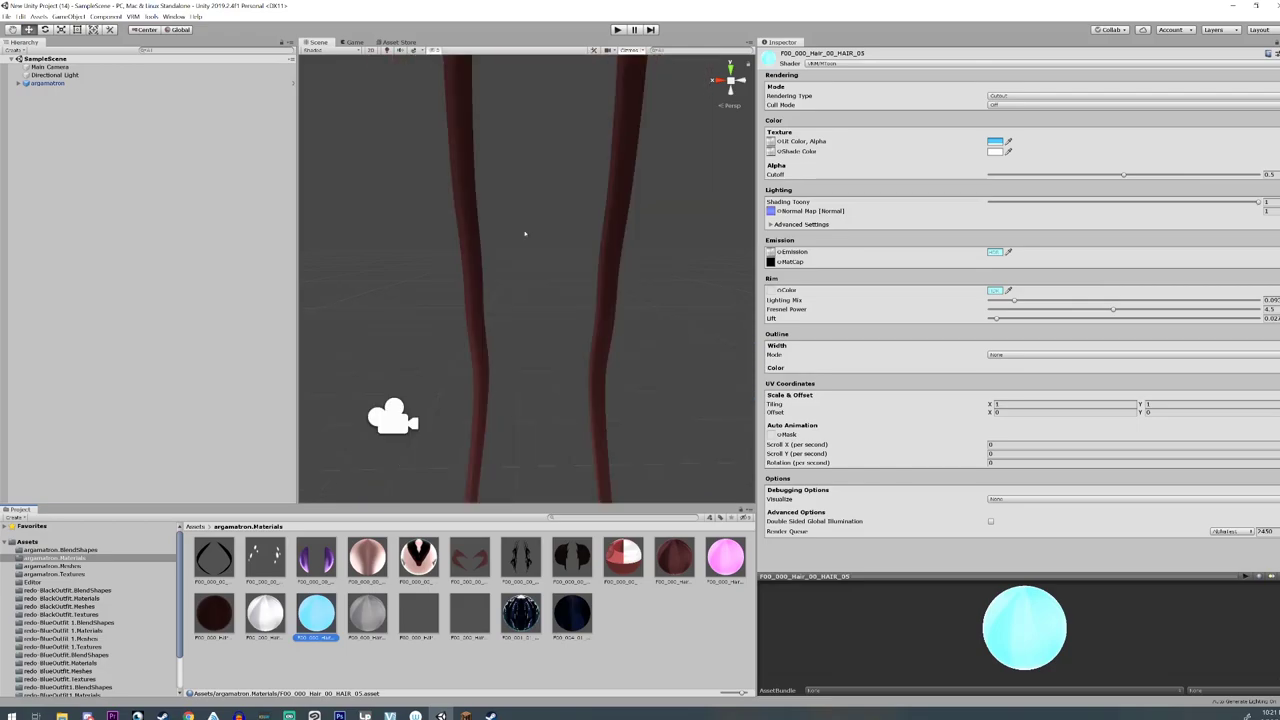
scroll(523, 231, "down", 6)
scroll(546, 311, "down", 5)
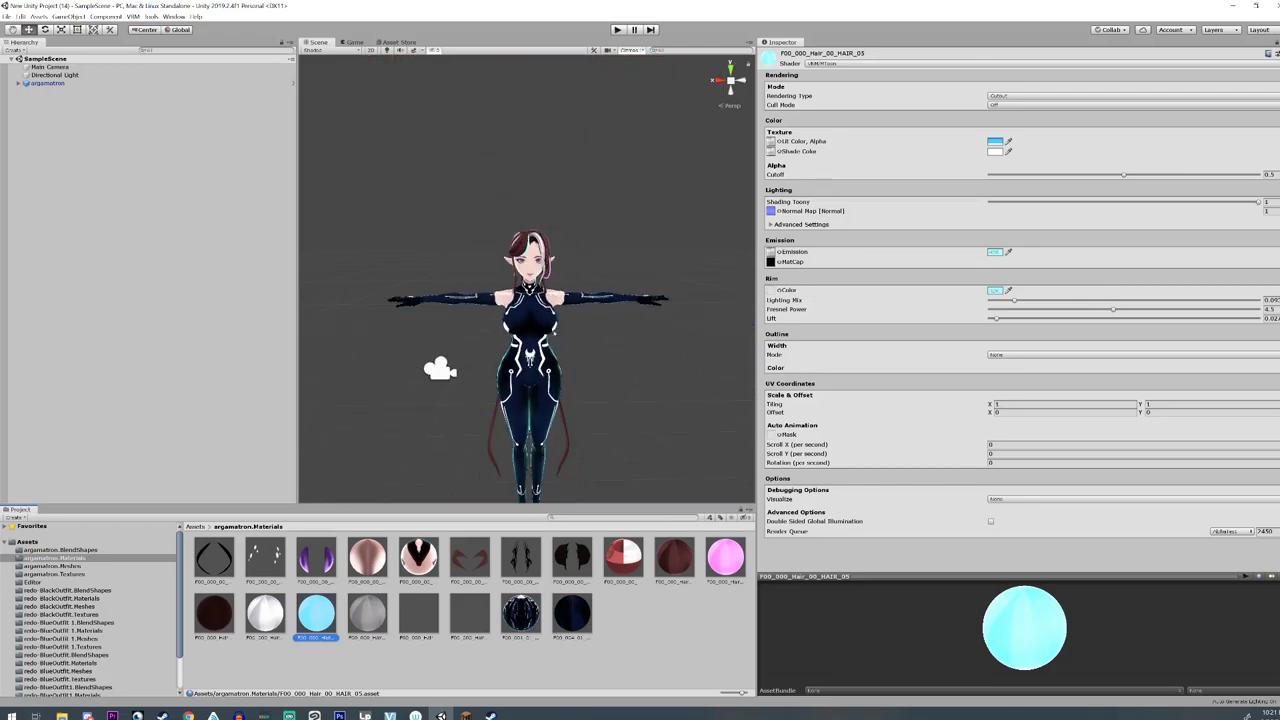
scroll(546, 311, "up", 5)
scroll(546, 311, "up", 5)
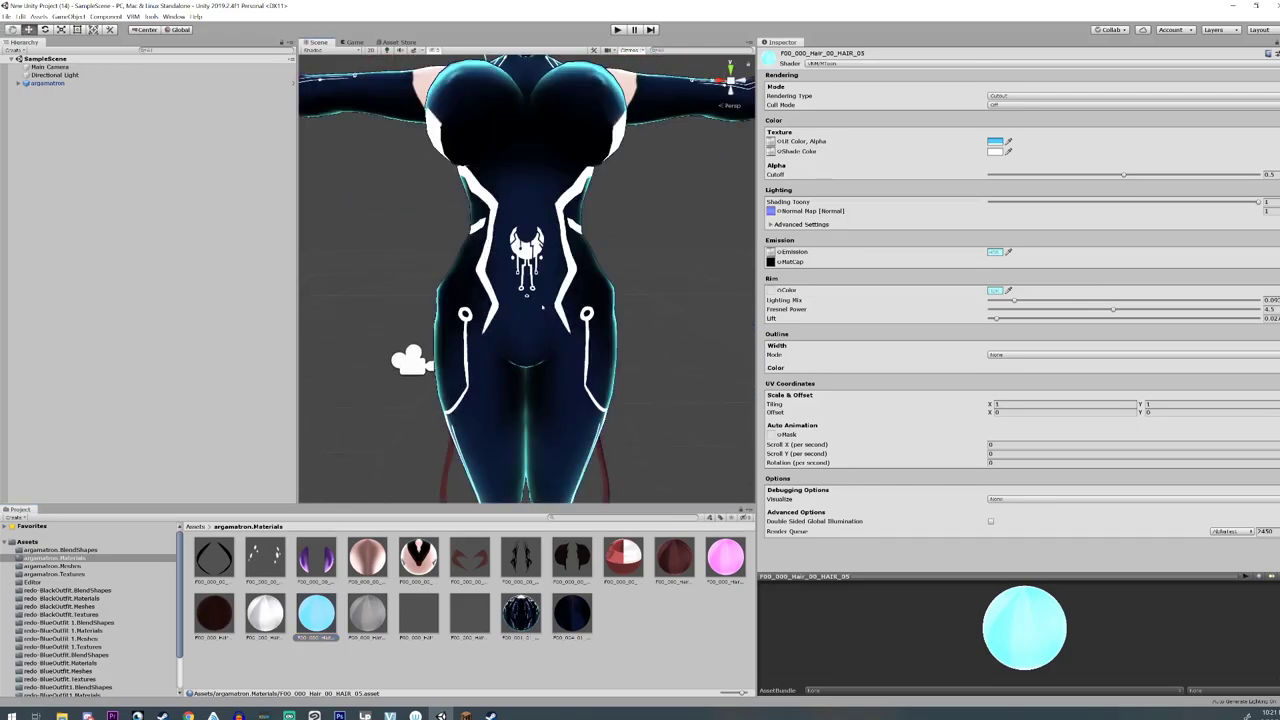
scroll(449, 190, "down", 5)
- Export the argamatron avatar as a VRM humanoid, replacing argamatron.vrm in the SynthRiders Avatars folder
left_click(133, 17)
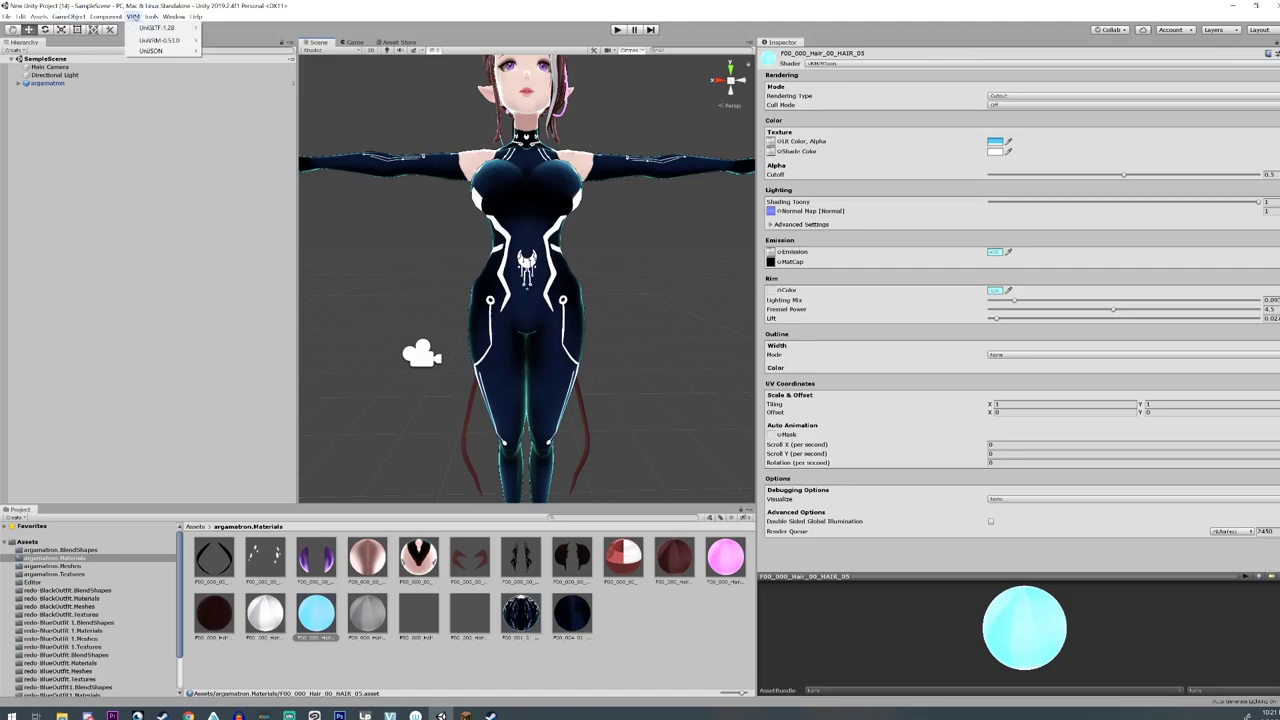
left_click(44, 83)
left_click(133, 17)
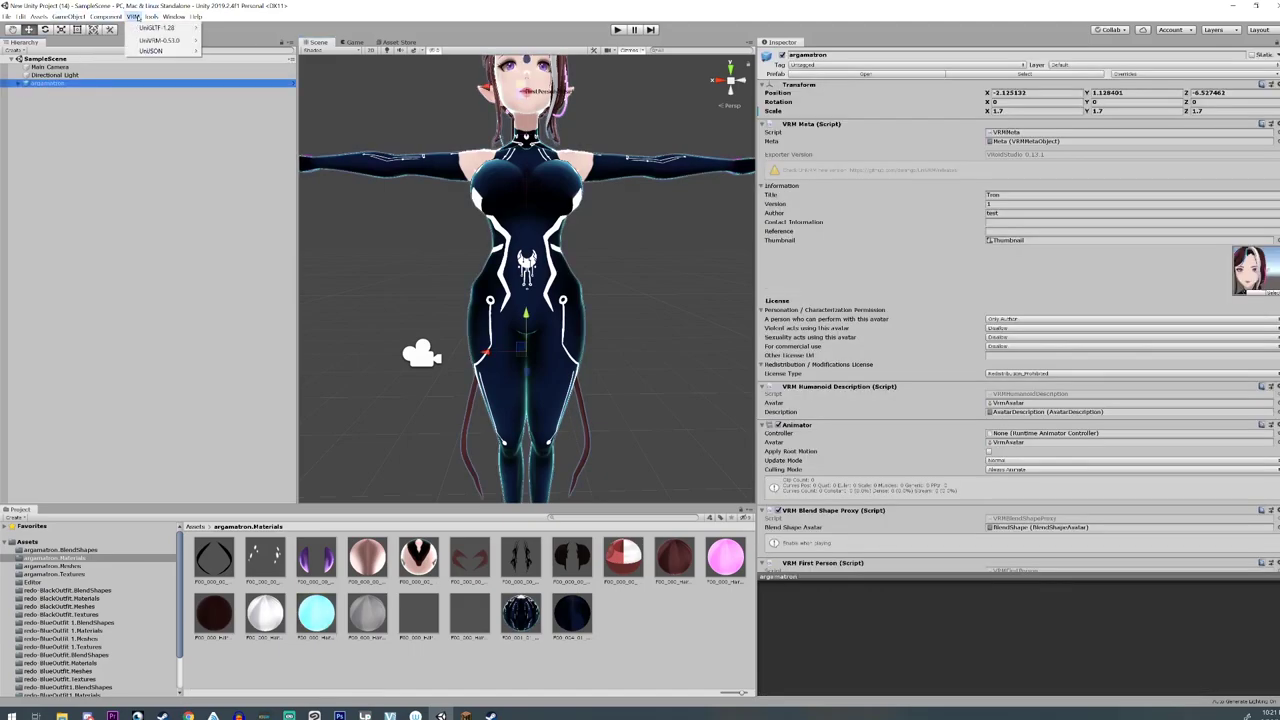
mouse_move(165, 40)
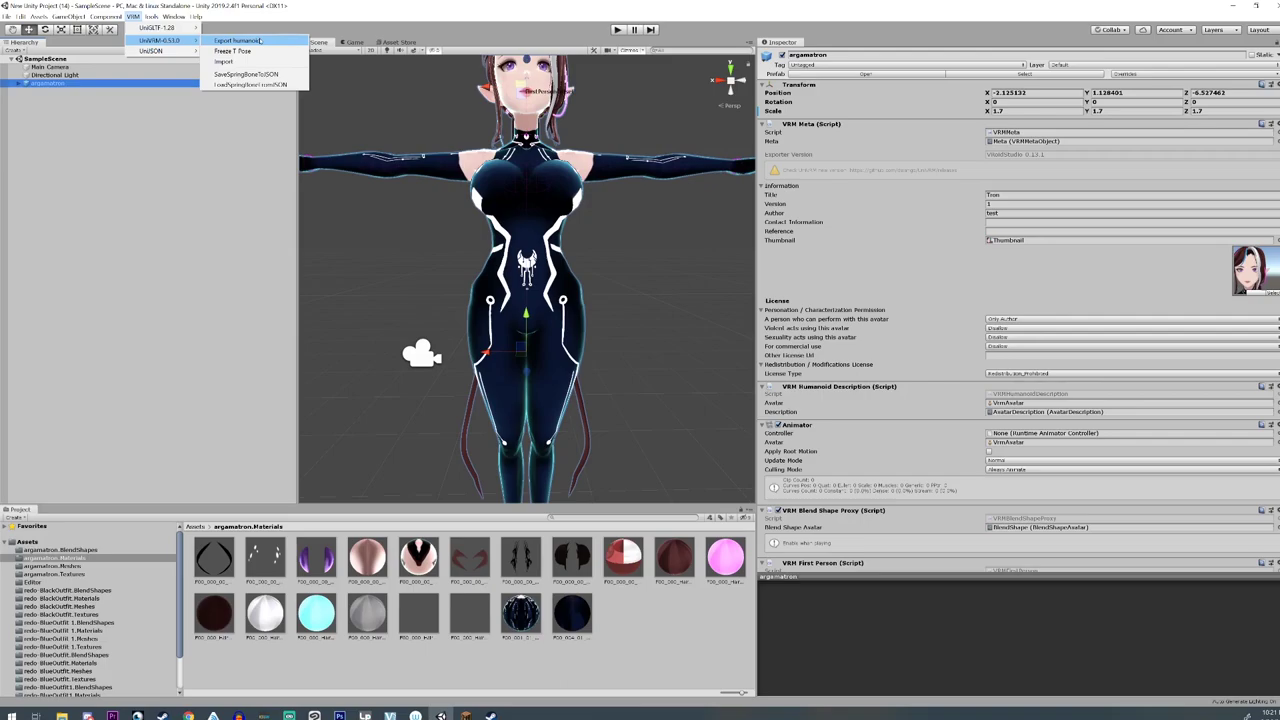
left_click(259, 41)
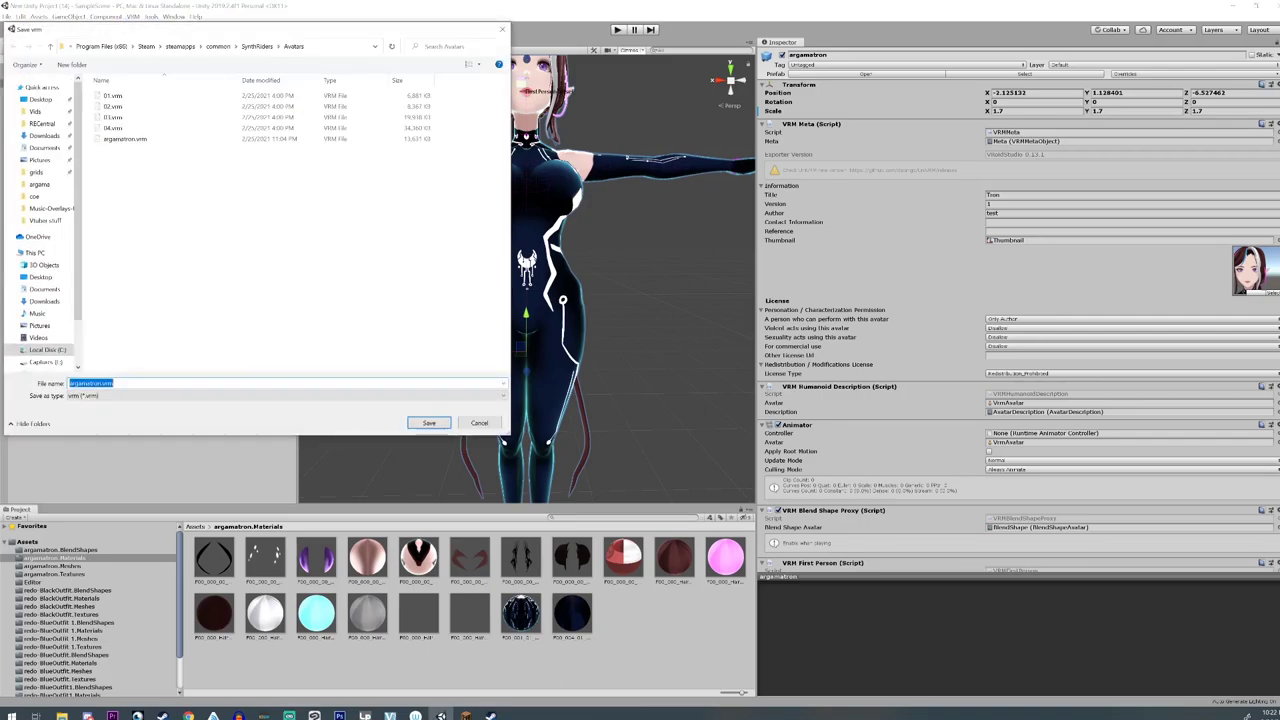
left_click(125, 139)
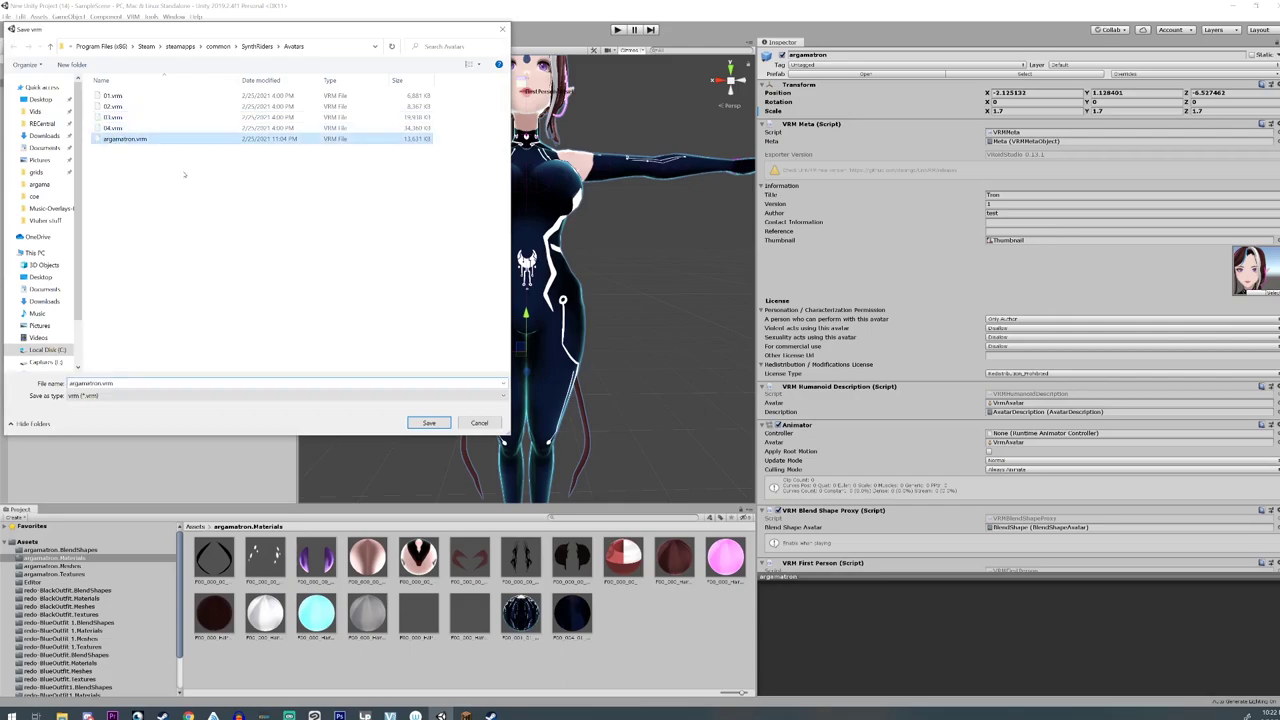
left_click(429, 424)
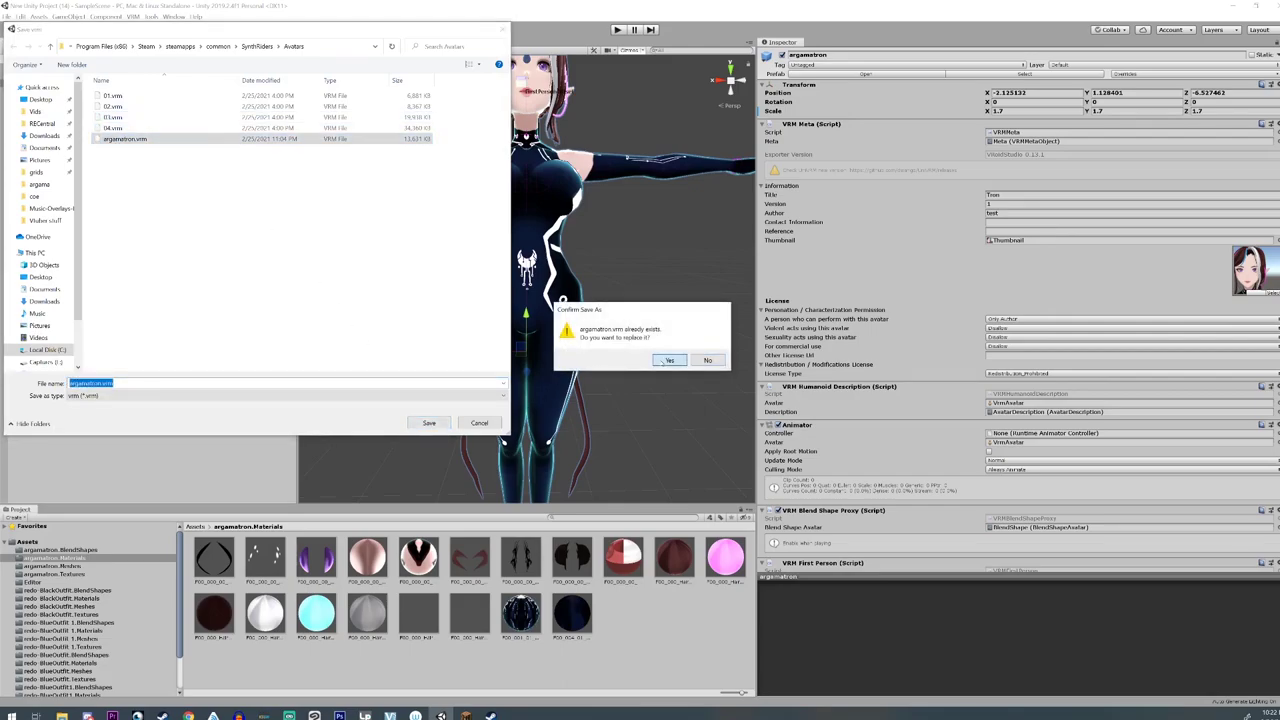
left_click(670, 360)
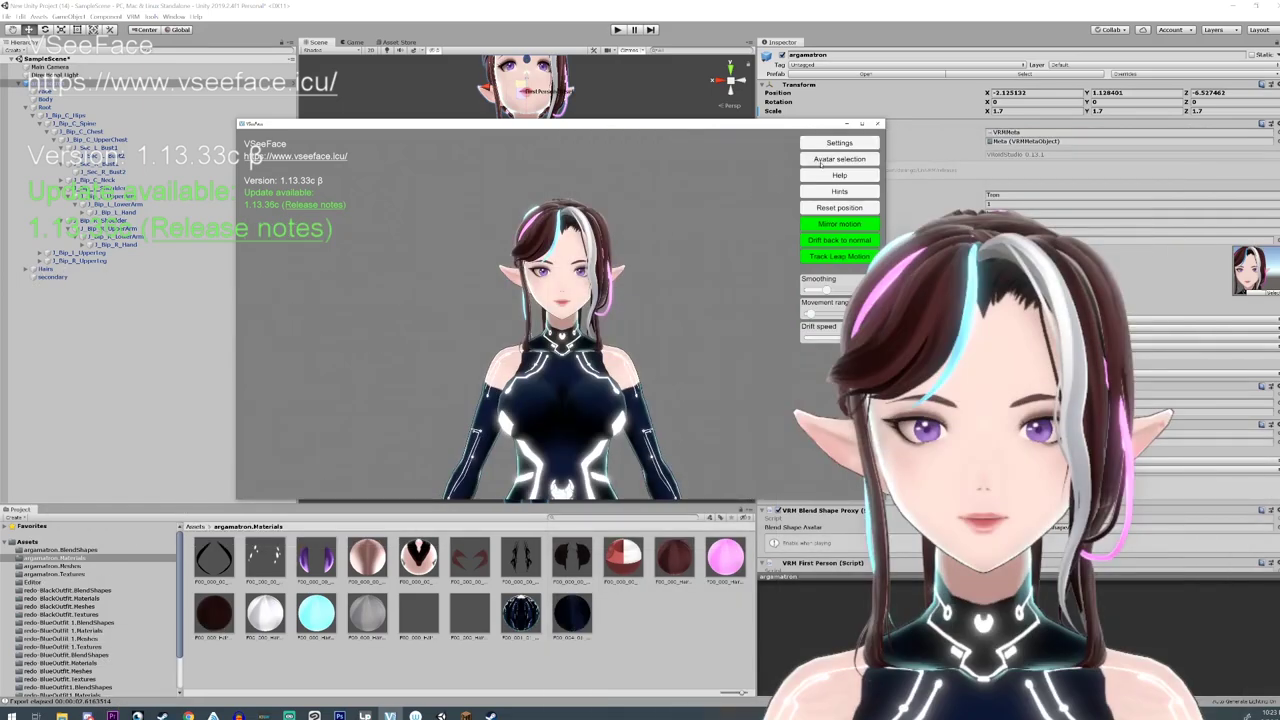
- In VSeeFace, open the Bloom effect settings and turn off both Enable and Don't cut at edge
left_click(839, 142)
left_click(515, 142)
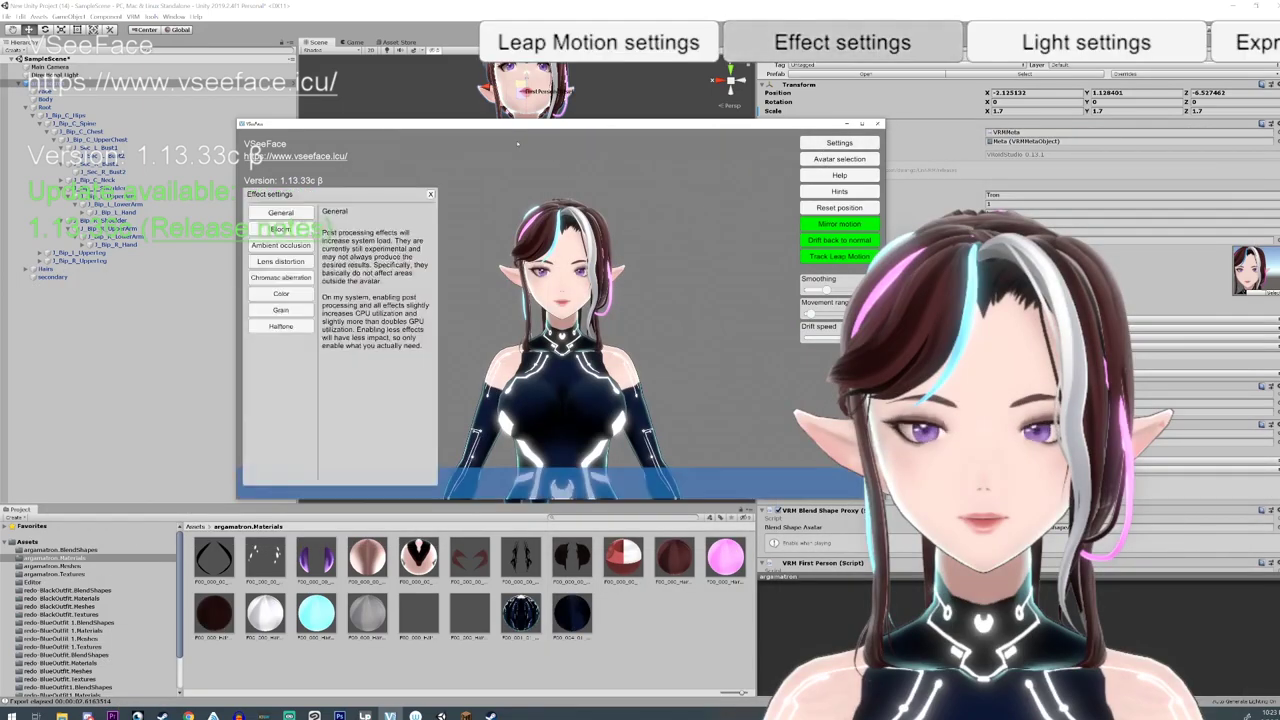
left_click(281, 229)
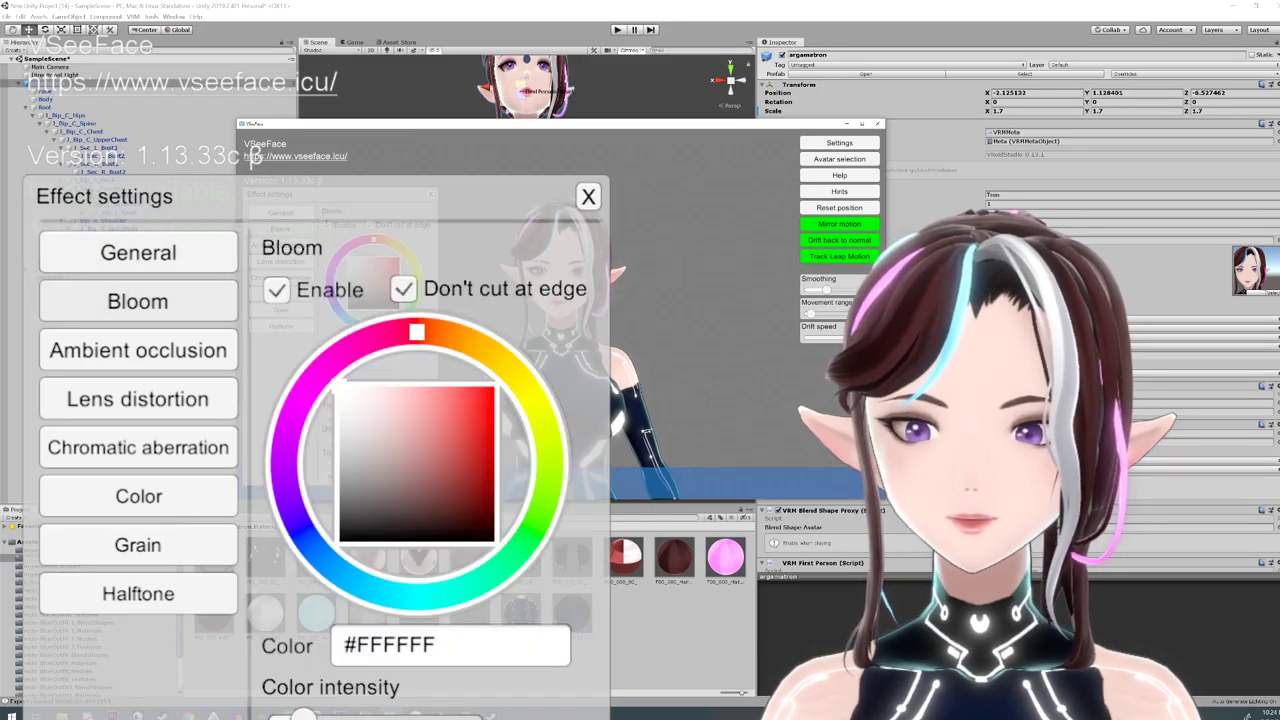
left_click(327, 226)
left_click(370, 223)
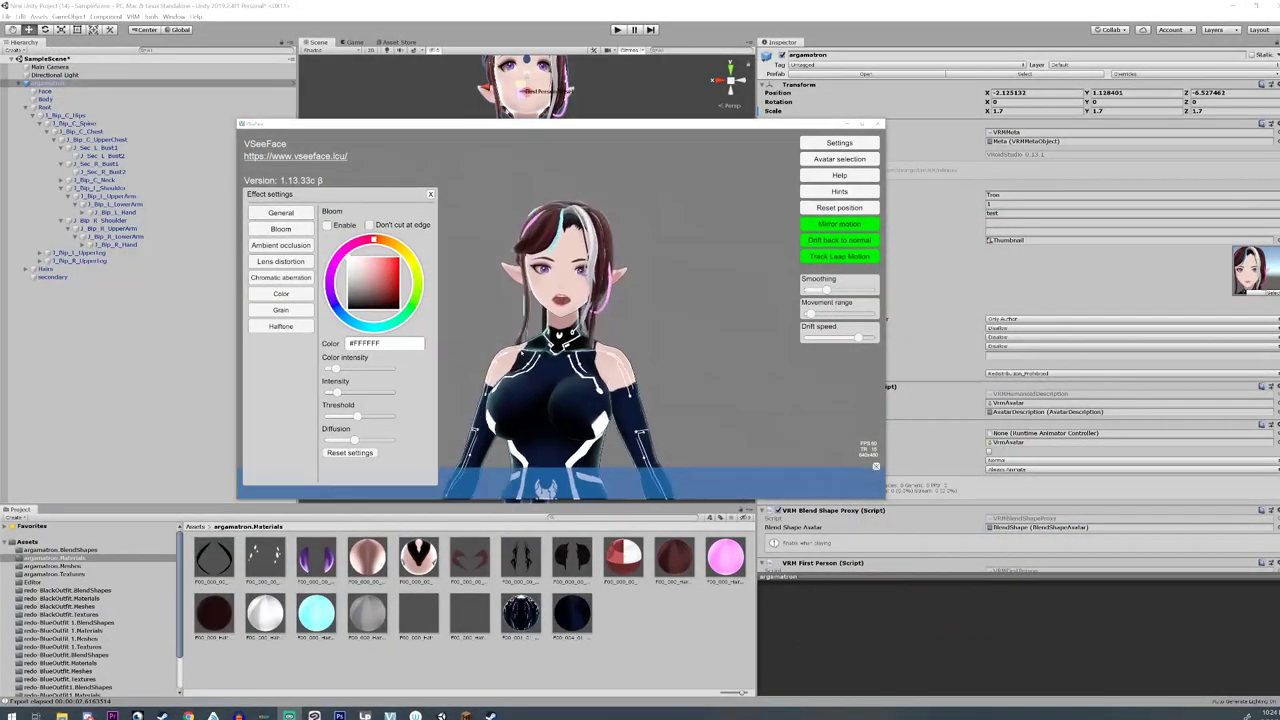
- Maximize the VSeeFace window and reframe the avatar from the front, showing it from head to thighs
left_click(863, 124)
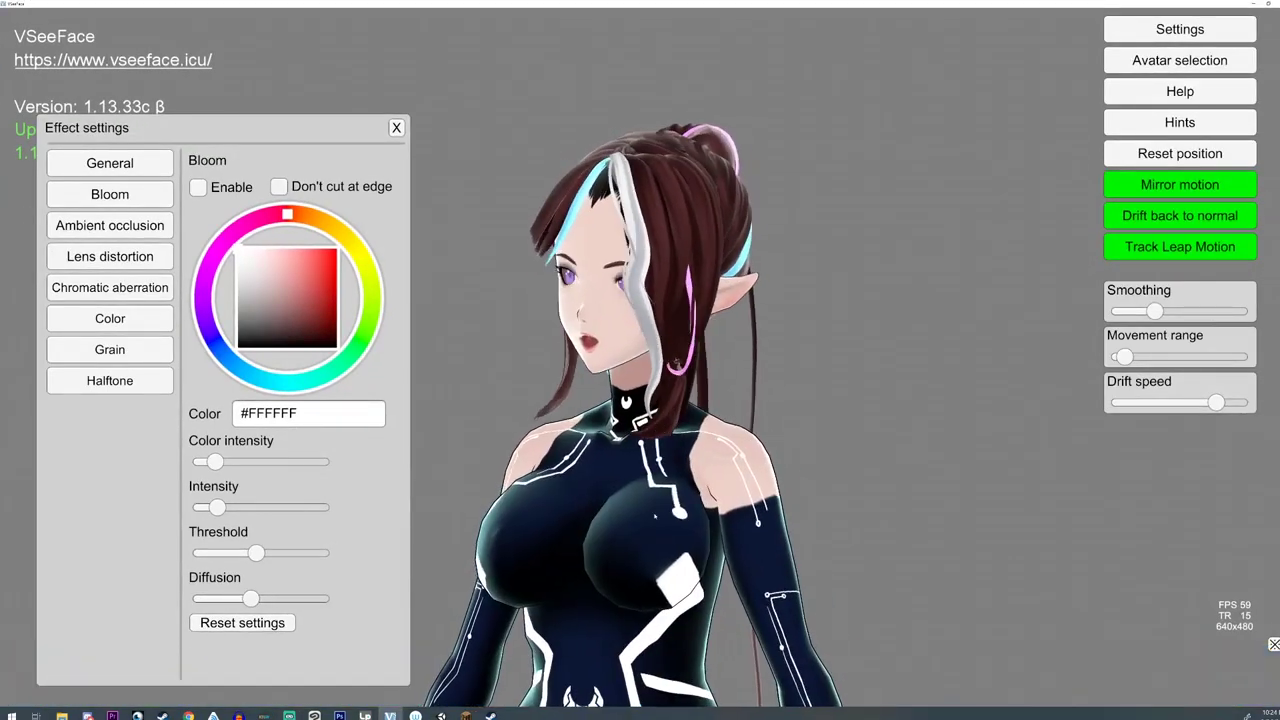
left_click_drag(657, 514, 750, 514, "alt")
scroll(750, 514, "down", 5, "alt")
middle_click_drag(750, 514, 710, 484, "alt")
mouse_move(733, 488)
left_mouse_down("alt")
mouse_move(835, 488)
mouse_move(747, 488)
left_mouse_up("alt")
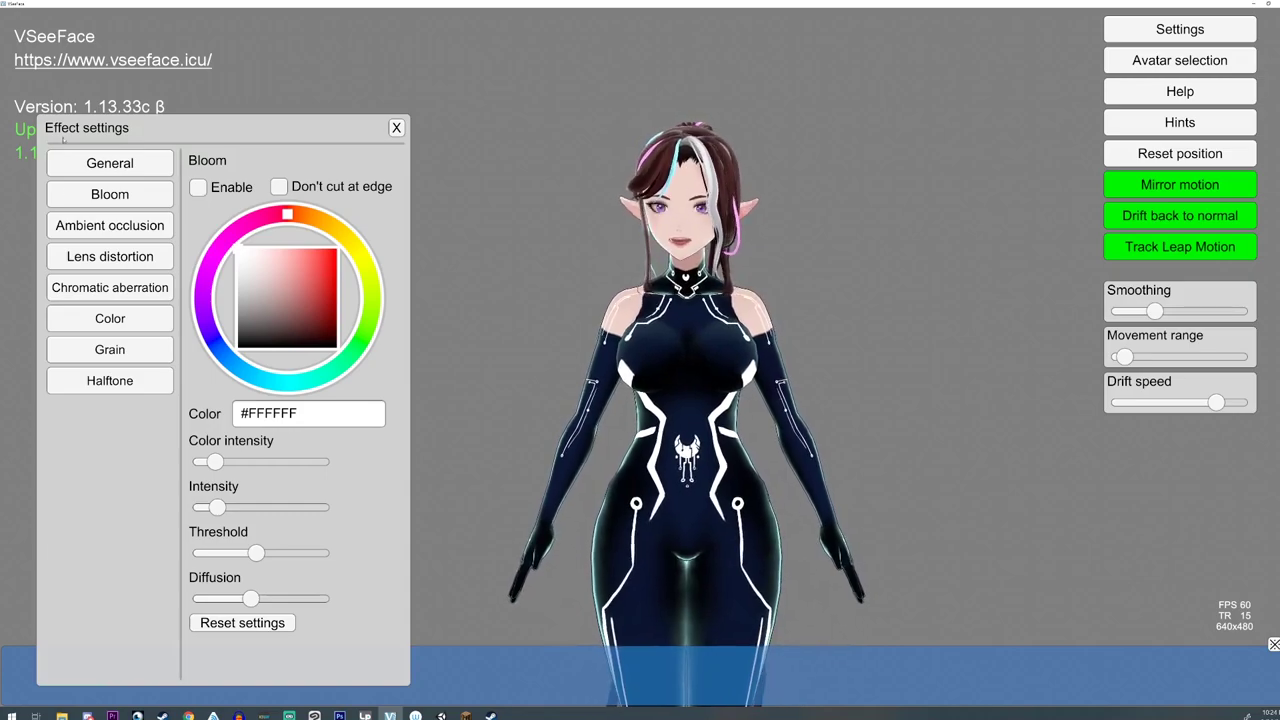
- Turn on Bloom's Enable and Don't cut at edge options, and slightly lower its Color intensity
left_click(199, 187)
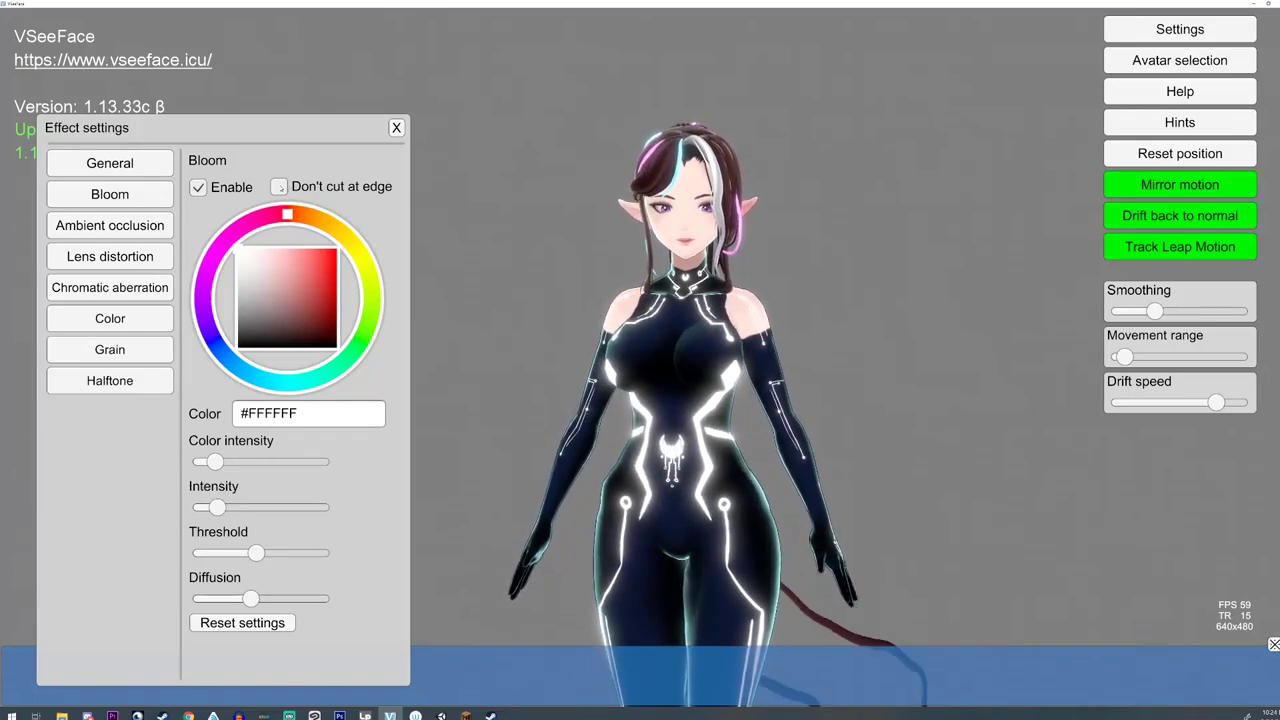
left_click(279, 187)
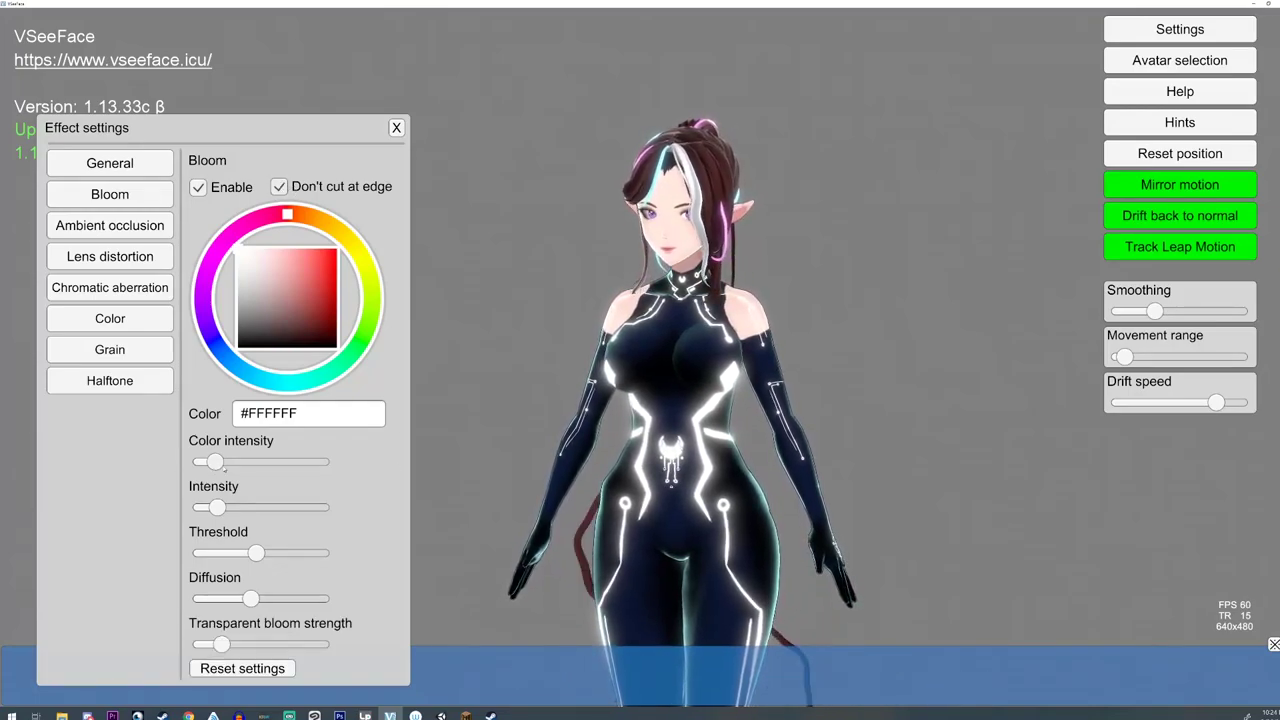
mouse_move(217, 464)
left_mouse_down()
mouse_move(296, 461)
mouse_move(207, 461)
left_mouse_up()
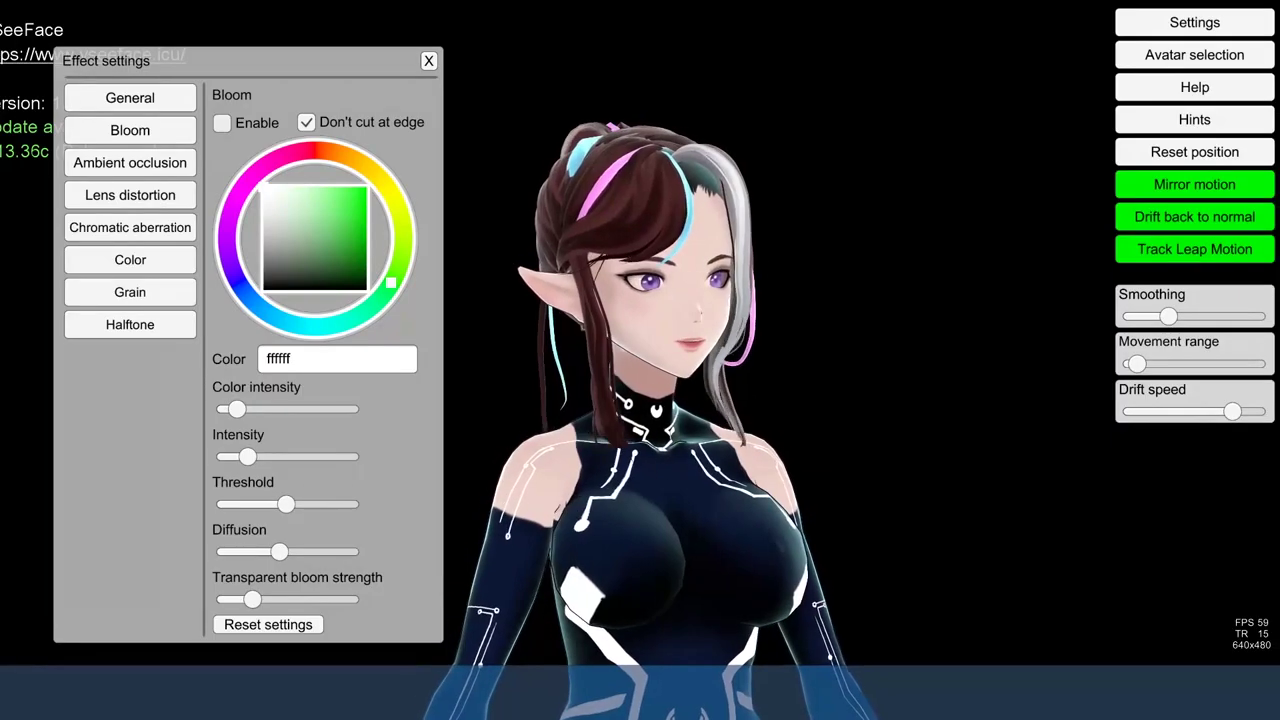
- Enable Bloom again and fine-tune its glow with a higher Intensity and slightly lower Color intensity and Threshold
left_click(221, 122)
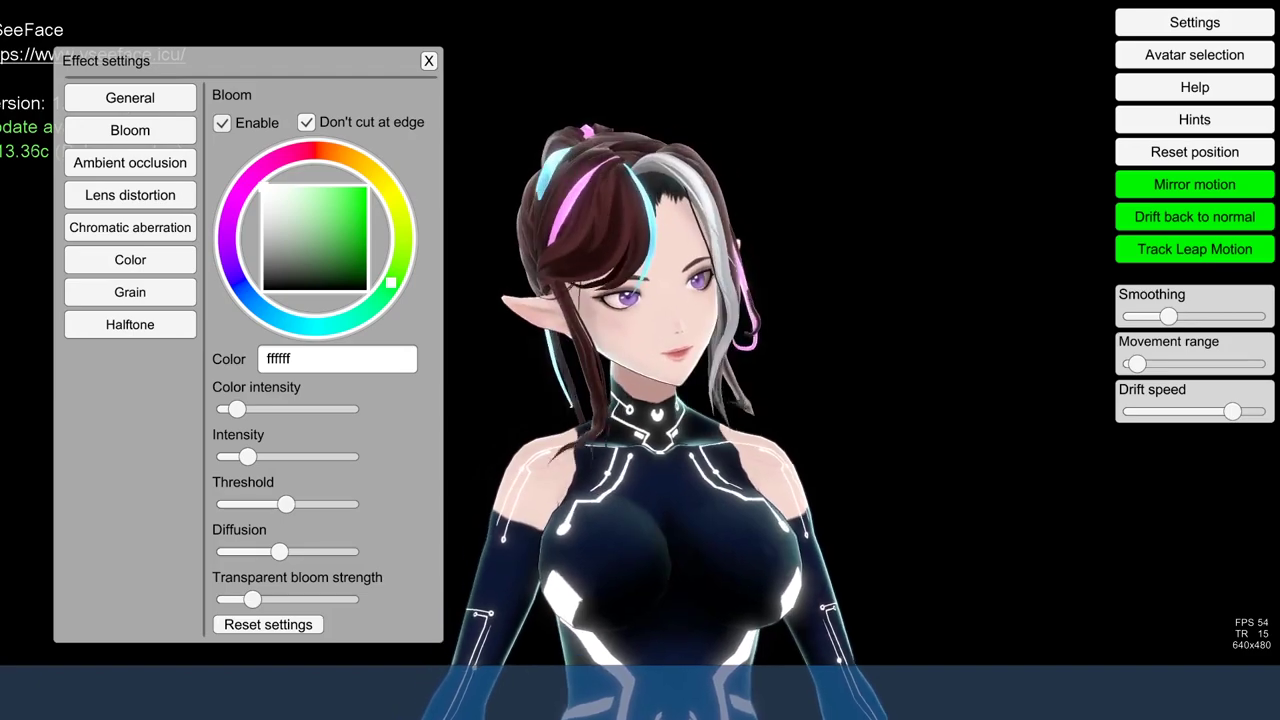
mouse_move(237, 409)
left_mouse_down()
mouse_move(249, 409)
mouse_move(234, 409)
left_mouse_up()
left_click_drag(247, 456, 274, 456)
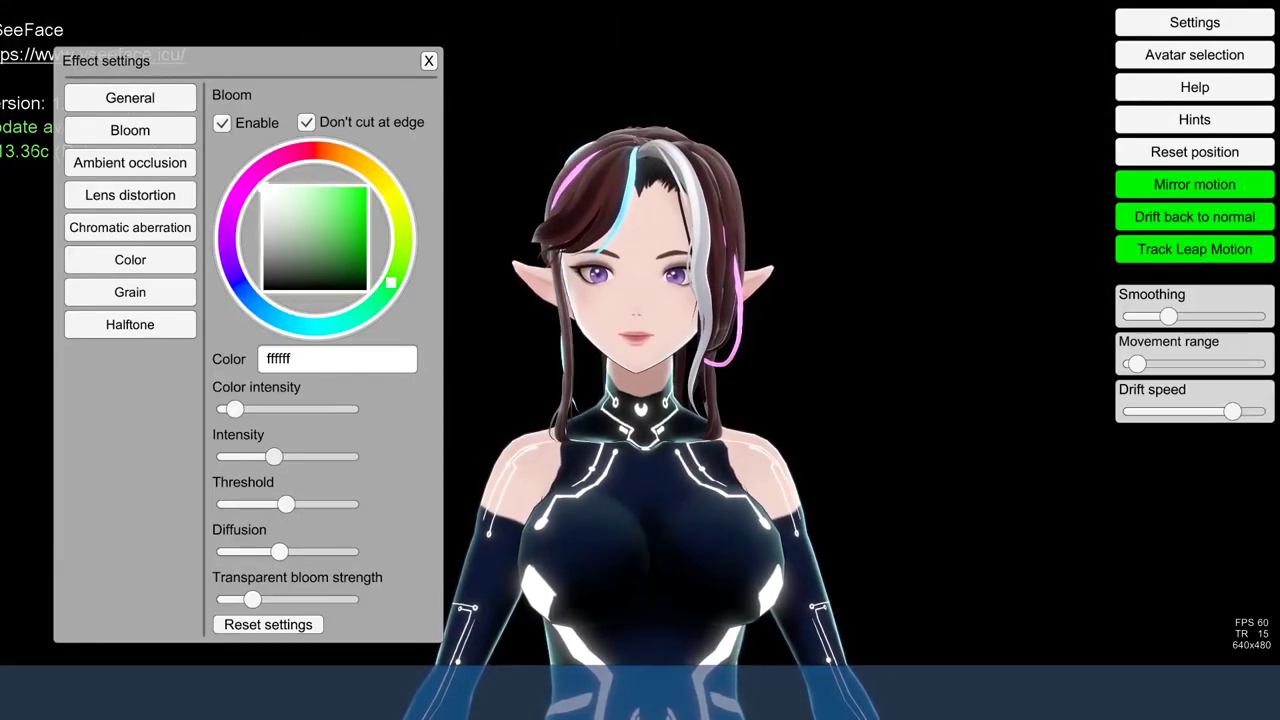
mouse_move(286, 504)
left_mouse_down()
mouse_move(261, 504)
mouse_move(284, 504)
left_mouse_up()
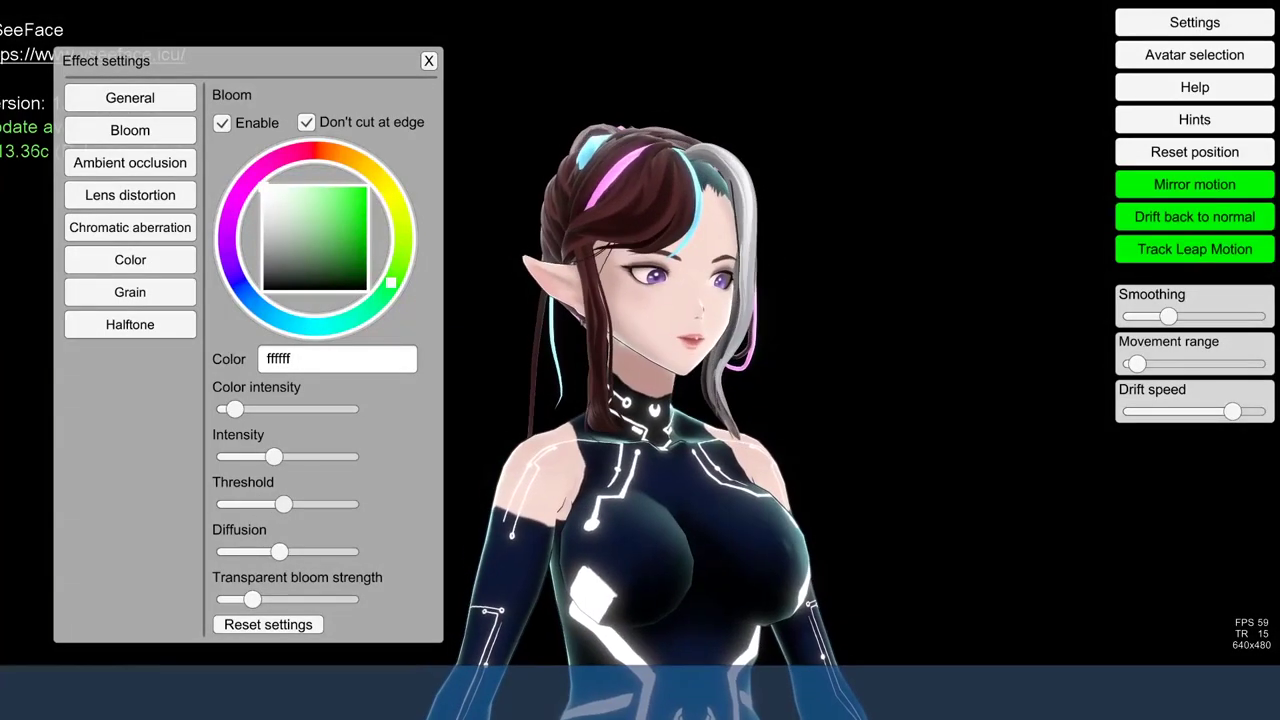